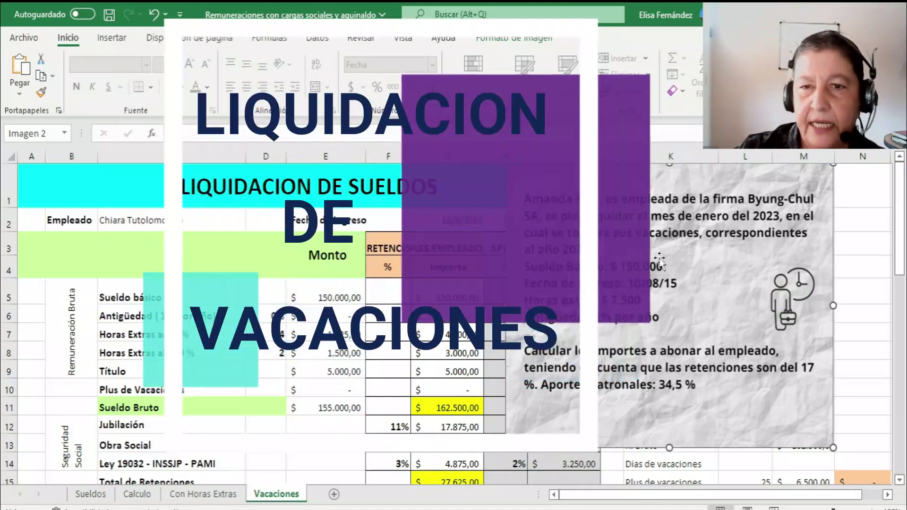
Move the exercise statement image to the left to uncover the Vacaciones payroll sheet.
{"action": "left_click_drag", "start_coordinate": [740, 292], "coordinate": [440, 292]}
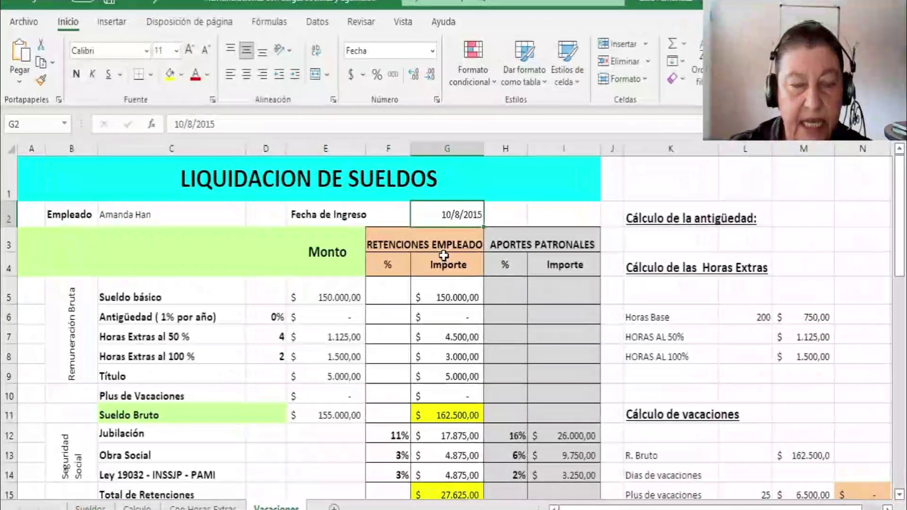
Enter 2016+2017+2018+2019+2020+2021+2022 in M2 beside 'Cálculo de la antigüedad'.
{"action": "left_click", "coordinate": [333, 294]}
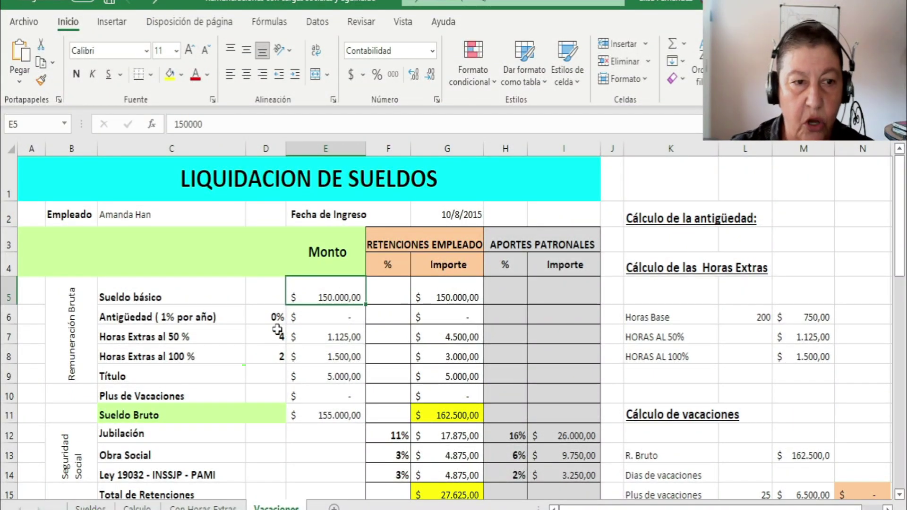
{"action": "left_click", "coordinate": [816, 220]}
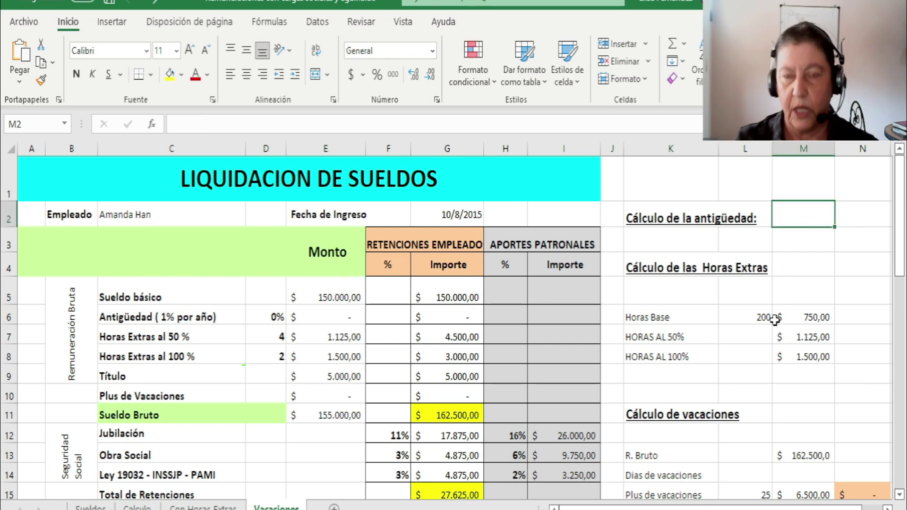
{"action": "type", "text": "+"}
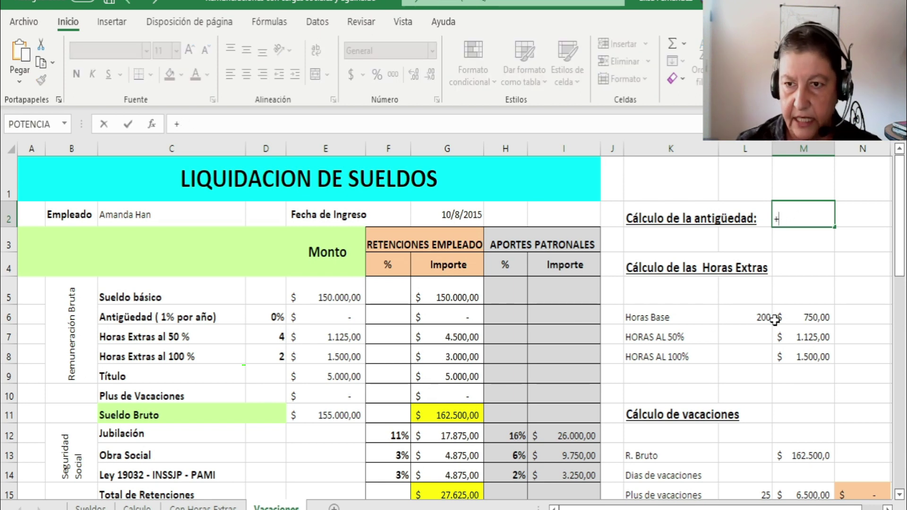
{"action": "type", "text": "20162016"}
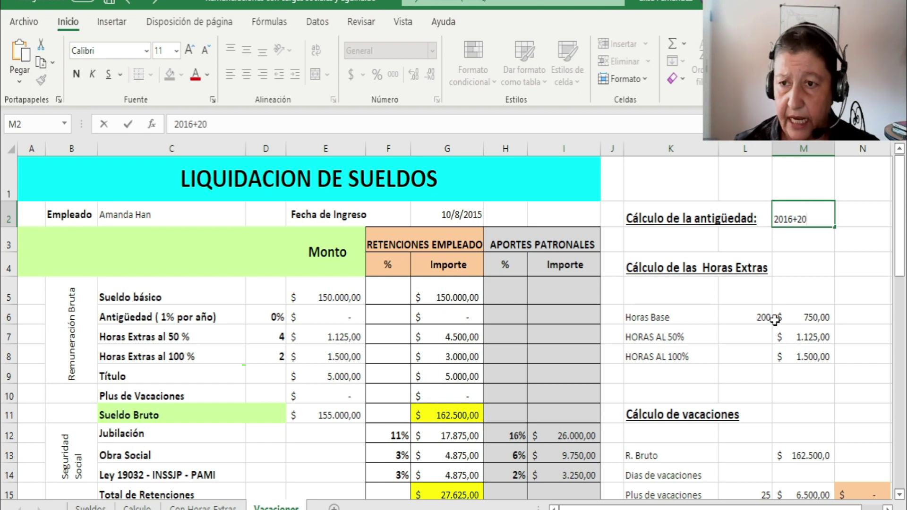
{"action": "type", "text": "17"}
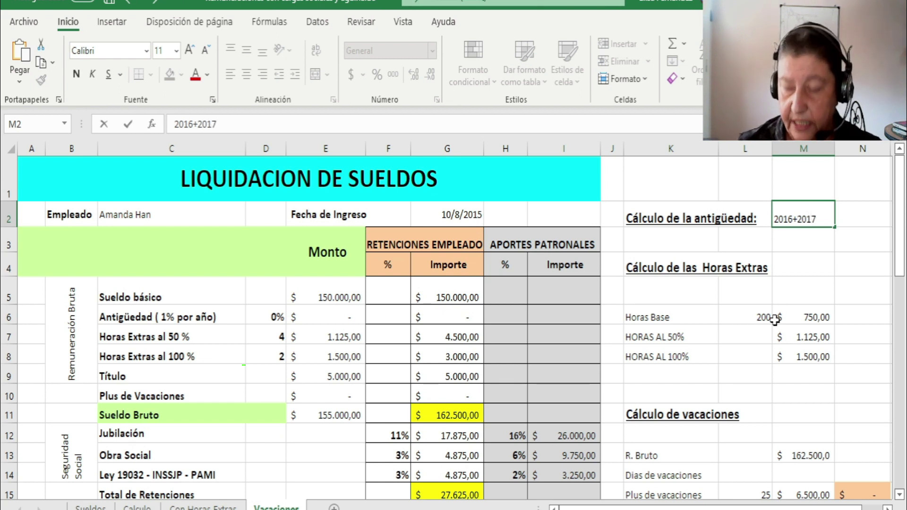
{"action": "type", "text": "2018+2019+"}
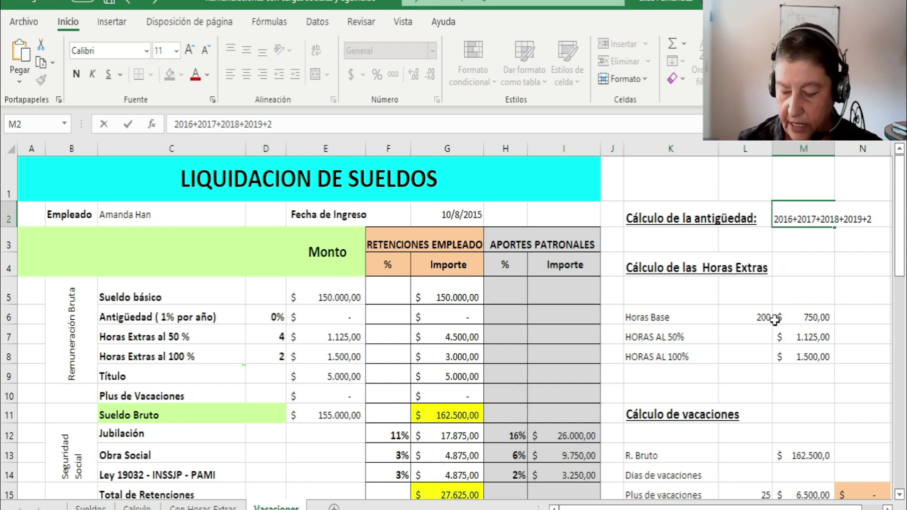
{"action": "type", "text": "20+"}
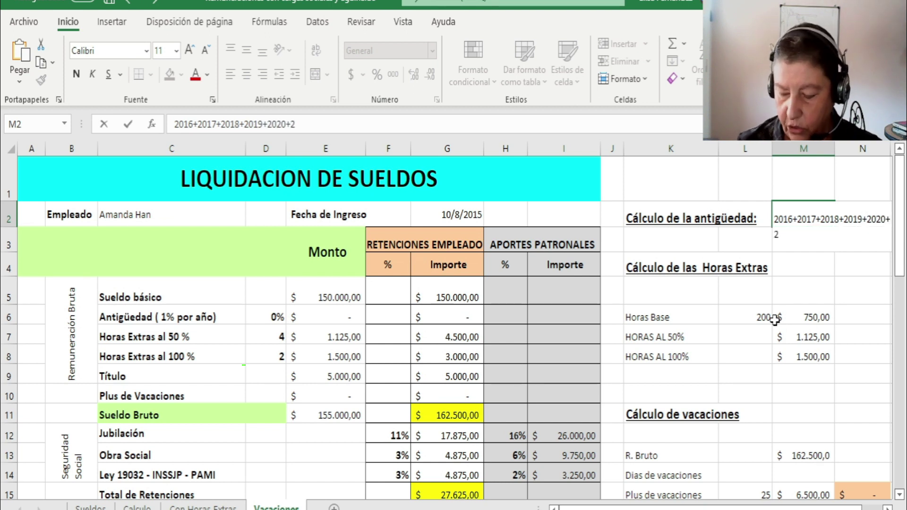
{"action": "type", "text": "2022"}
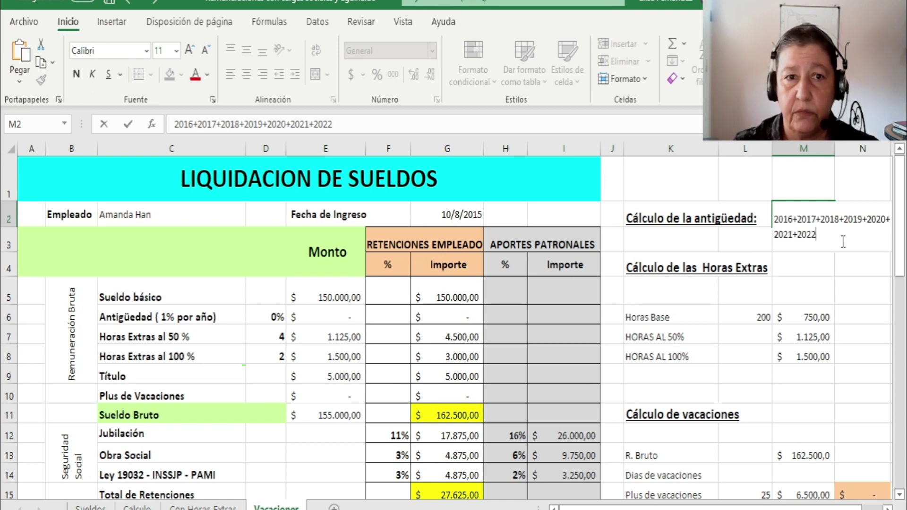
{"action": "left_click", "coordinate": [804, 291]}
{"action": "left_click", "coordinate": [808, 212]}
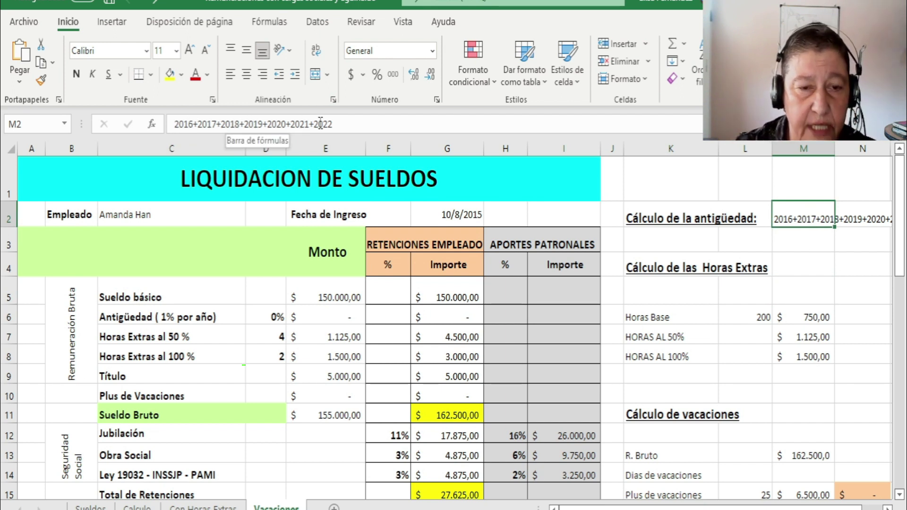
Set the seniority percentage in D6 to 7%.
{"action": "left_click", "coordinate": [269, 316]}
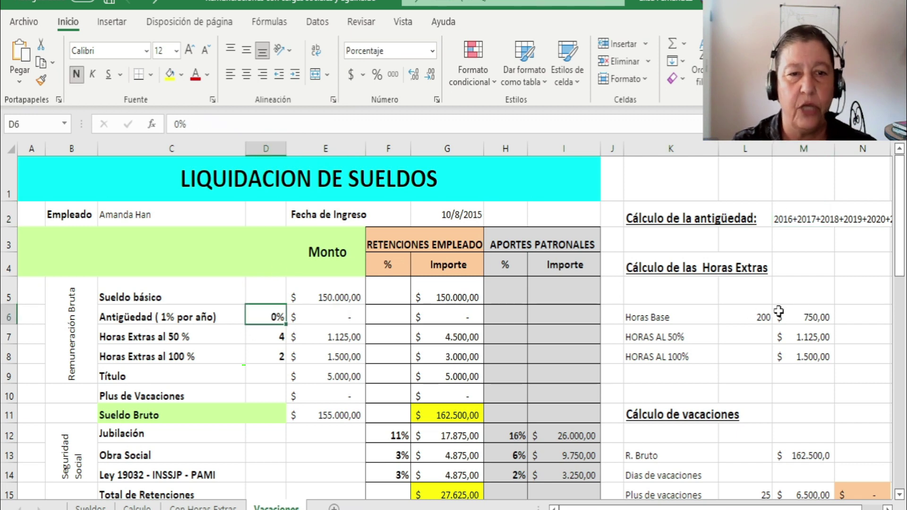
{"action": "key", "text": "F2"}
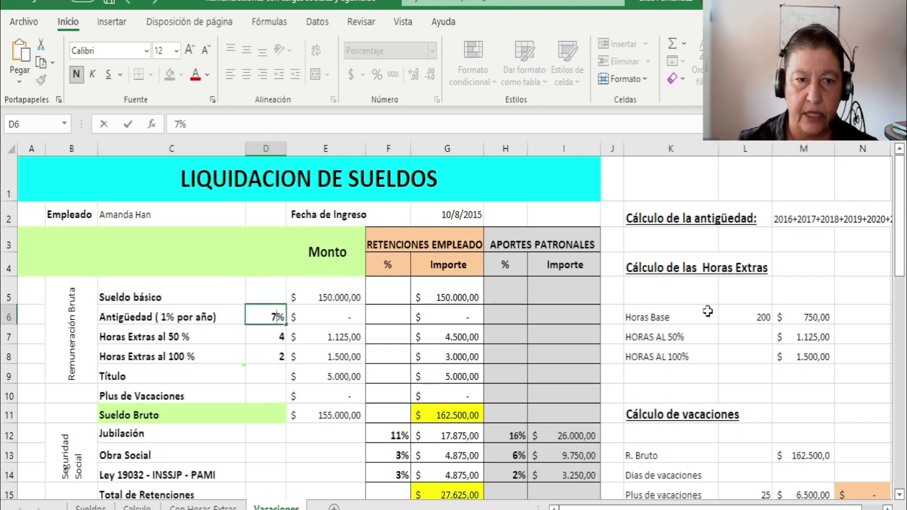
{"action": "key", "text": "Return"}
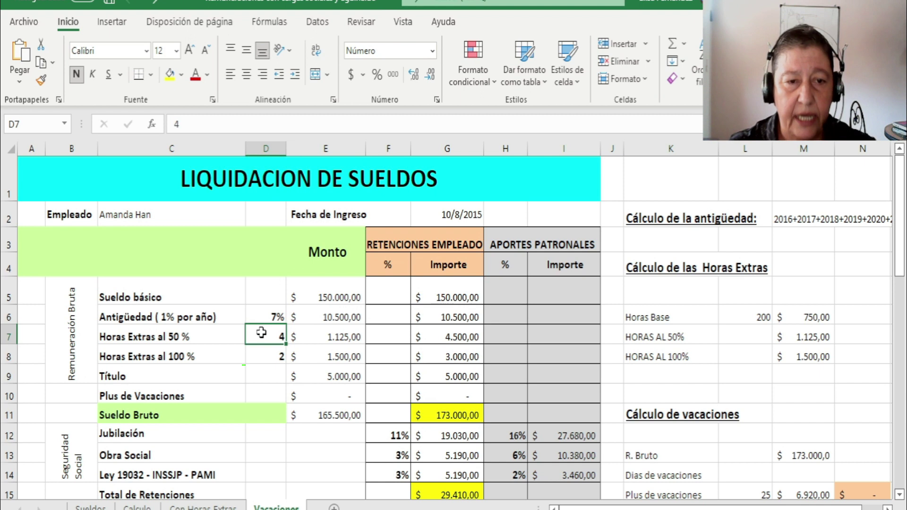
{"action": "left_click", "coordinate": [271, 314]}
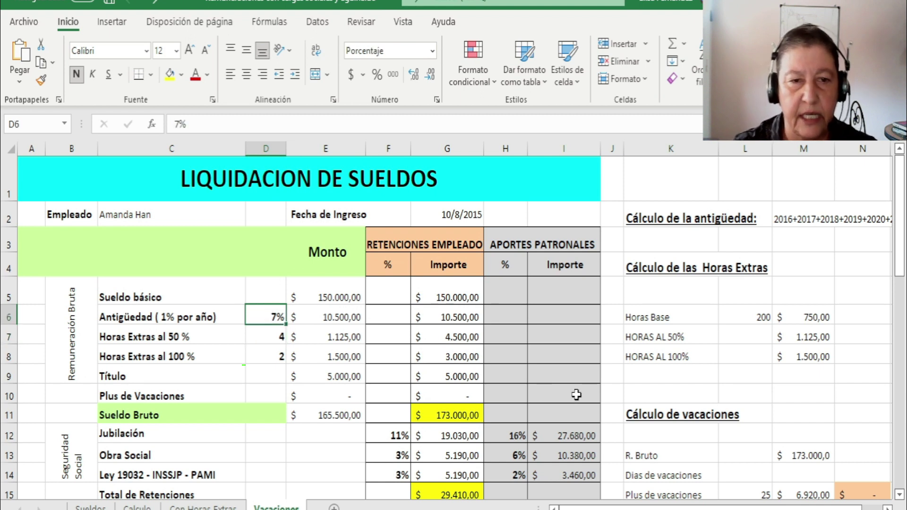
Review the seniority, basic salary, overtime (G7:G8) and gross salary (E11) formulas.
{"action": "left_click", "coordinate": [351, 316]}
{"action": "left_click", "coordinate": [441, 292]}
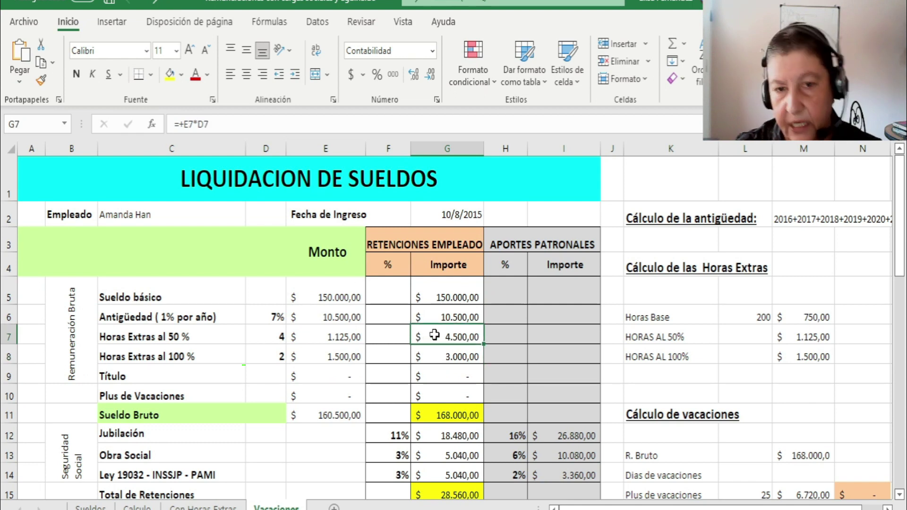
{"action": "left_click_drag", "start_coordinate": [433, 341], "coordinate": [433, 347]}
{"action": "left_click", "coordinate": [350, 409]}
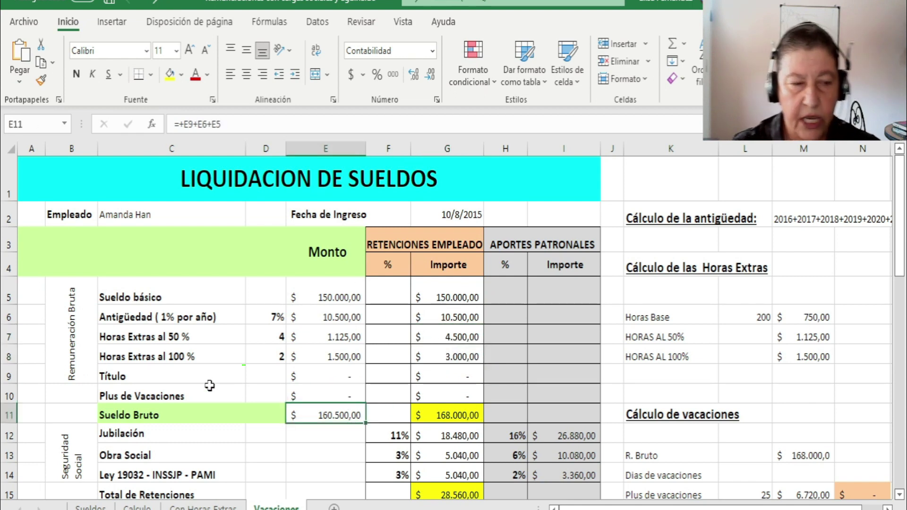
{"action": "left_click", "coordinate": [168, 398]}
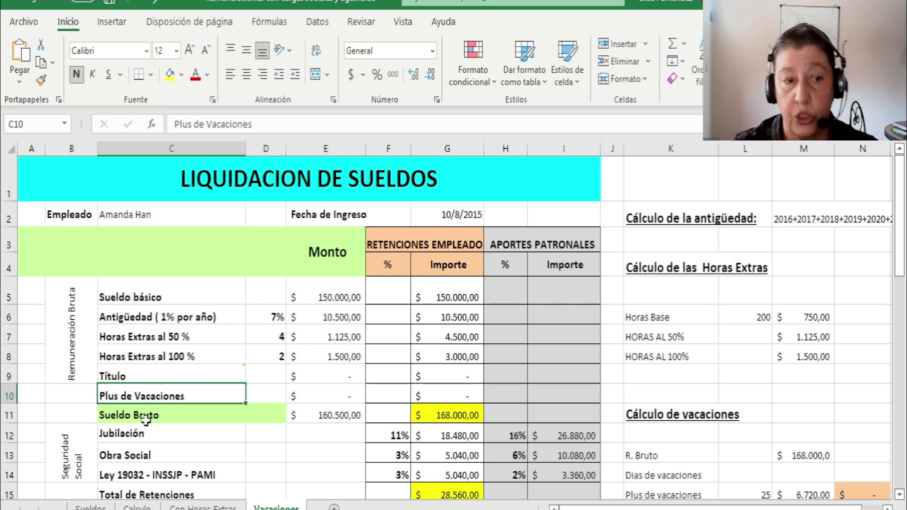
Enter 21 vacation days in L14 and check the normal daily rate formula.
{"action": "left_click", "coordinate": [803, 452]}
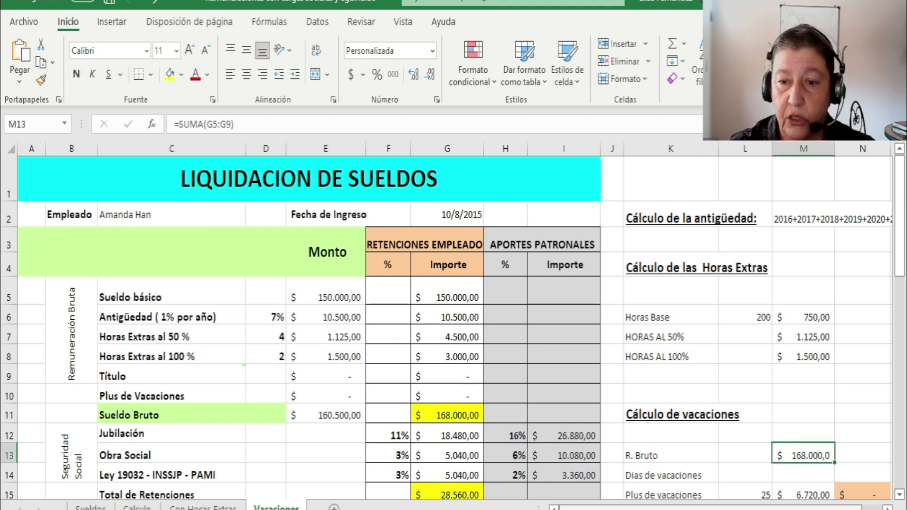
{"action": "left_click_drag", "start_coordinate": [695, 509], "coordinate": [704, 509]}
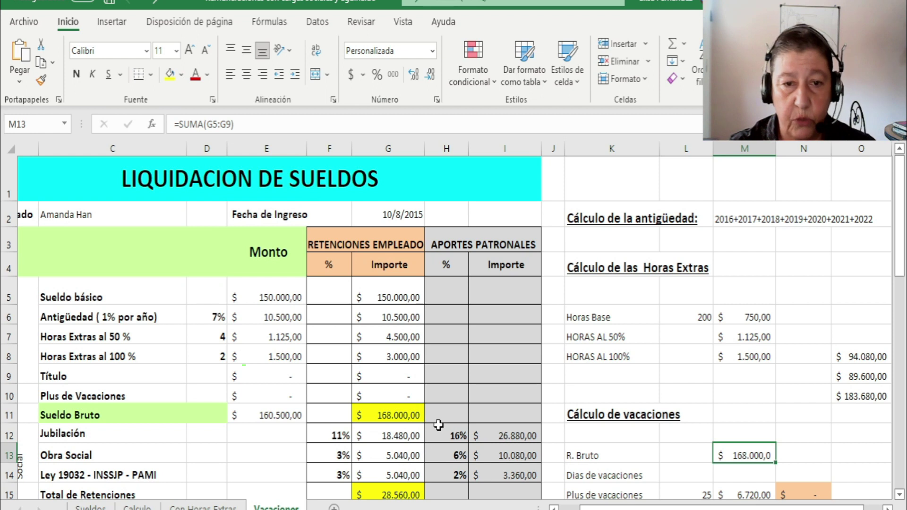
{"action": "left_click_drag", "start_coordinate": [900, 225], "coordinate": [900, 267]}
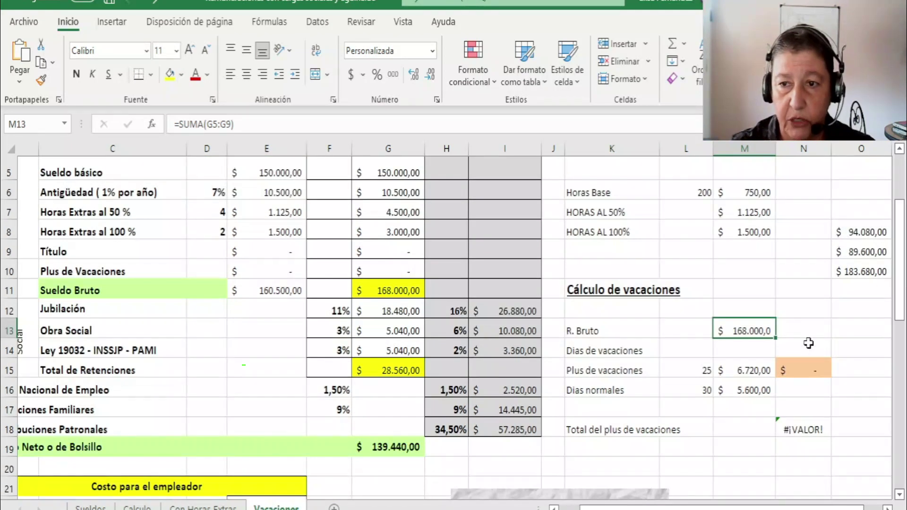
{"action": "left_click", "coordinate": [686, 350]}
{"action": "type", "text": "1"}
{"action": "scroll", "coordinate": [686, 351], "scroll_direction": "up", "scroll_amount": 2}
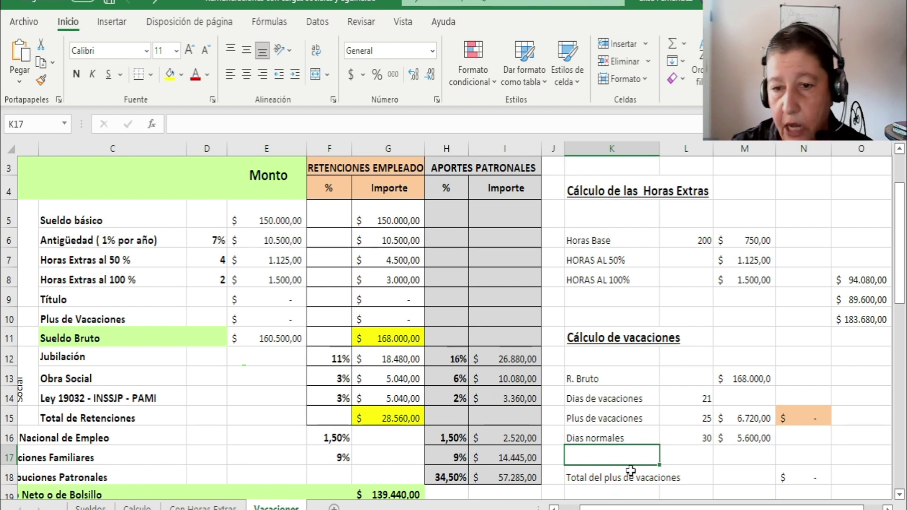
{"action": "left_click", "coordinate": [733, 436]}
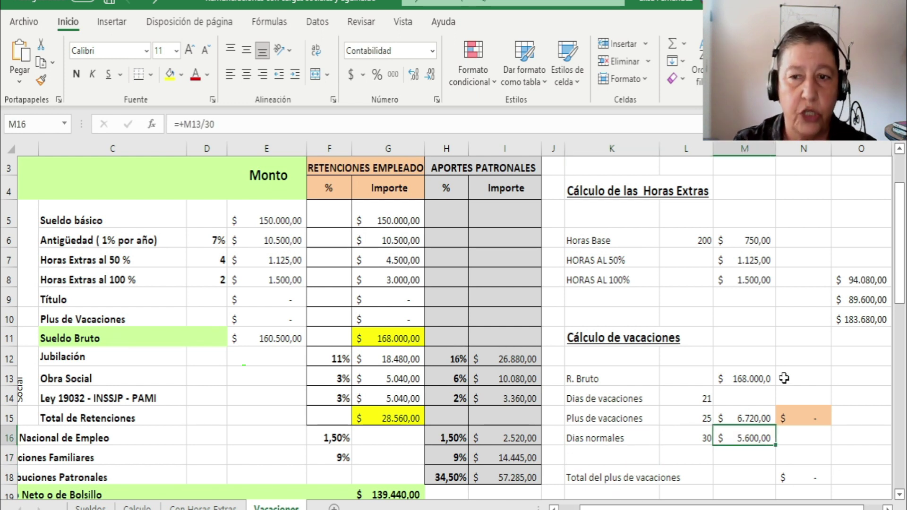
Compute the Plus de vacaciones in N15 as 6.720,00 minus 5.600,00, giving 1.120,00.
{"action": "left_click", "coordinate": [690, 437]}
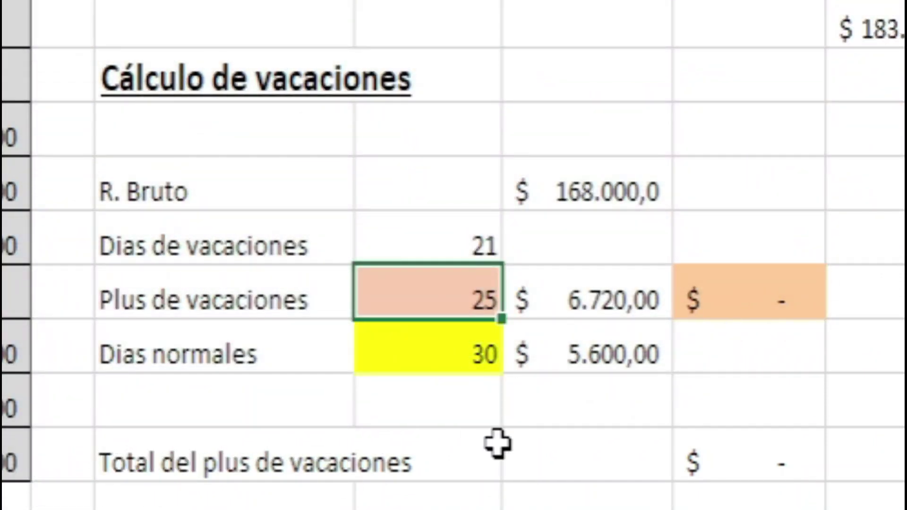
{"action": "left_click", "coordinate": [577, 312]}
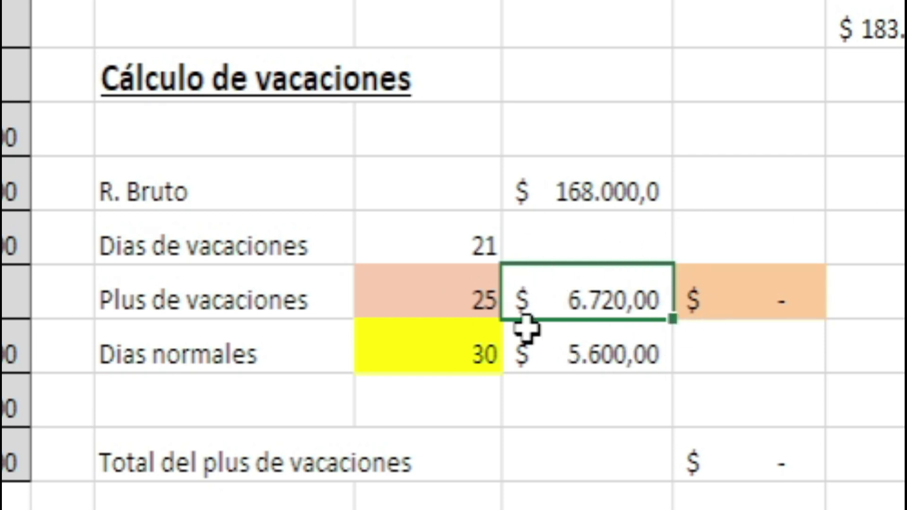
{"action": "left_click", "coordinate": [766, 300]}
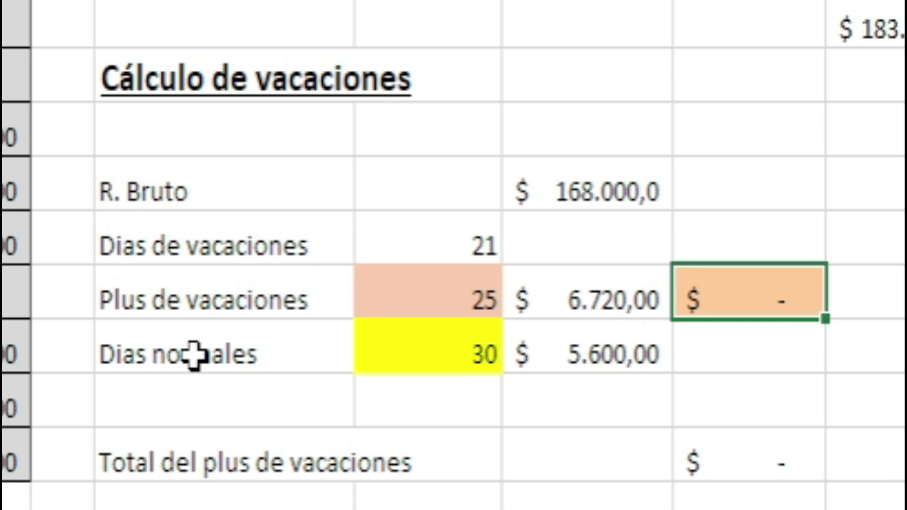
{"action": "type", "text": "+"}
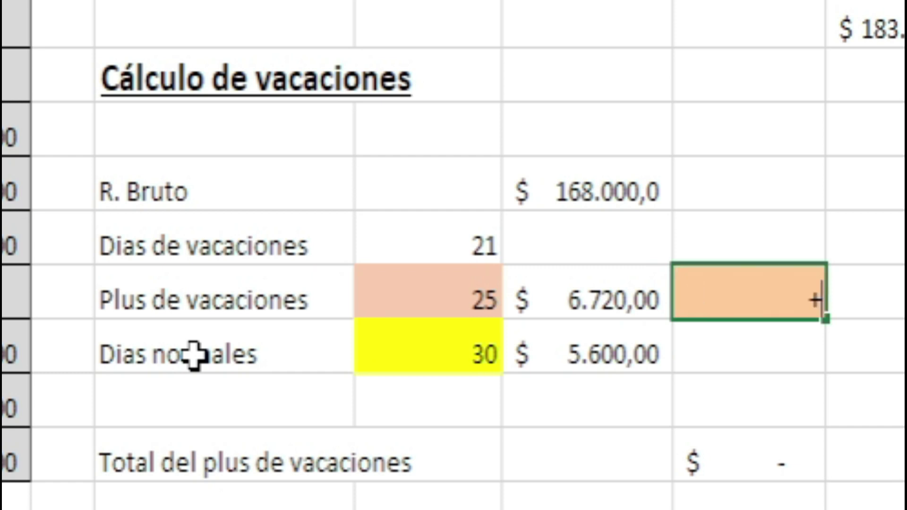
{"action": "key", "text": "Left"}
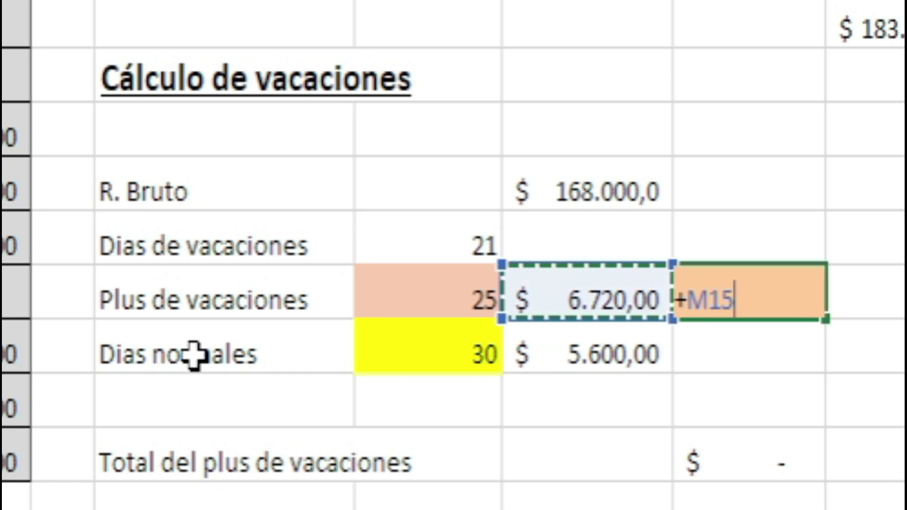
{"action": "type", "text": "-"}
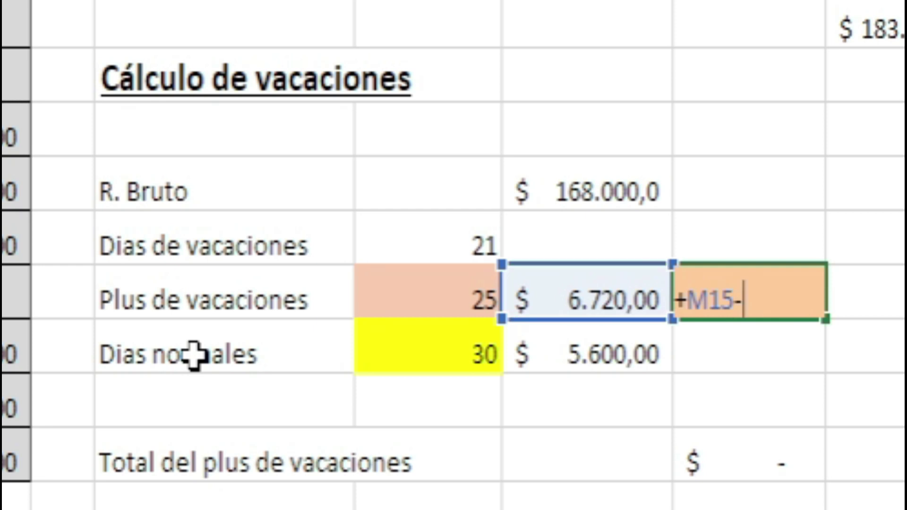
{"action": "key", "text": "Left"}
{"action": "key", "text": "Down"}
{"action": "key", "text": "Return"}
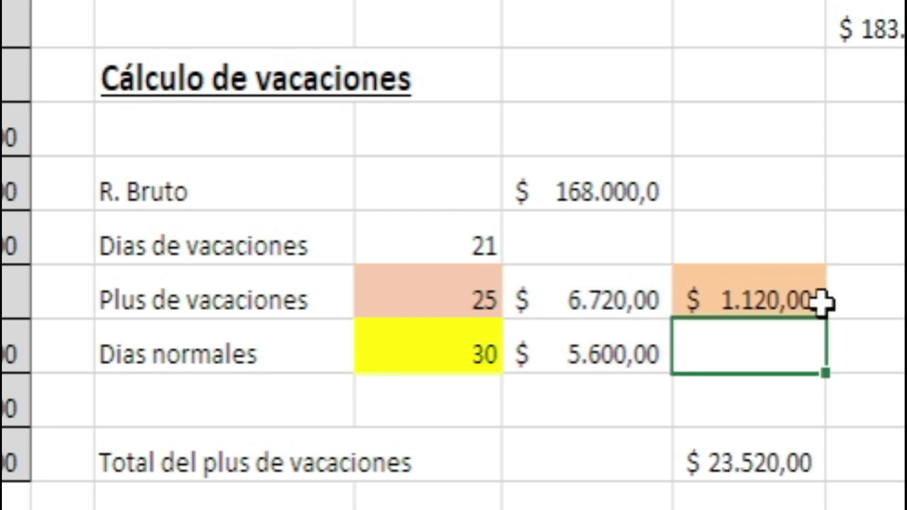
{"action": "left_click", "coordinate": [818, 298]}
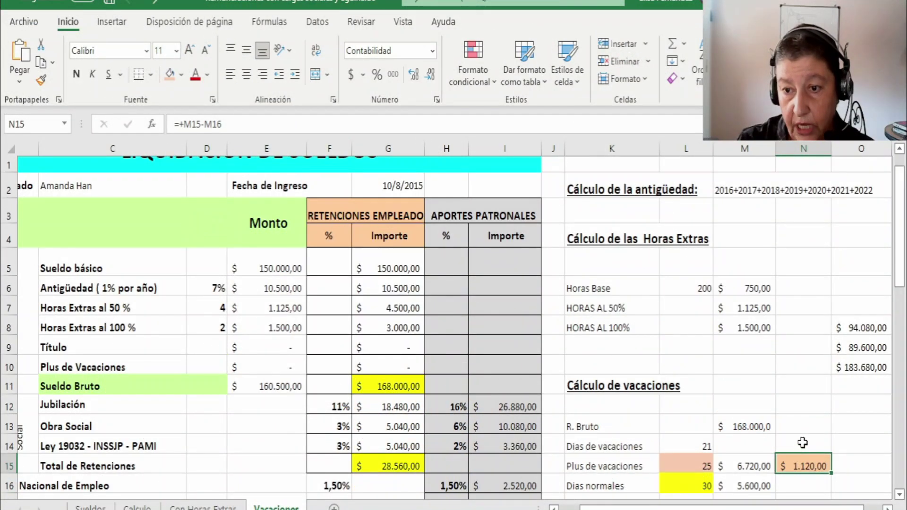
Enter +N15*L14 in N14 to total the vacation bonus at 23.520,00.
{"action": "left_click", "coordinate": [798, 447]}
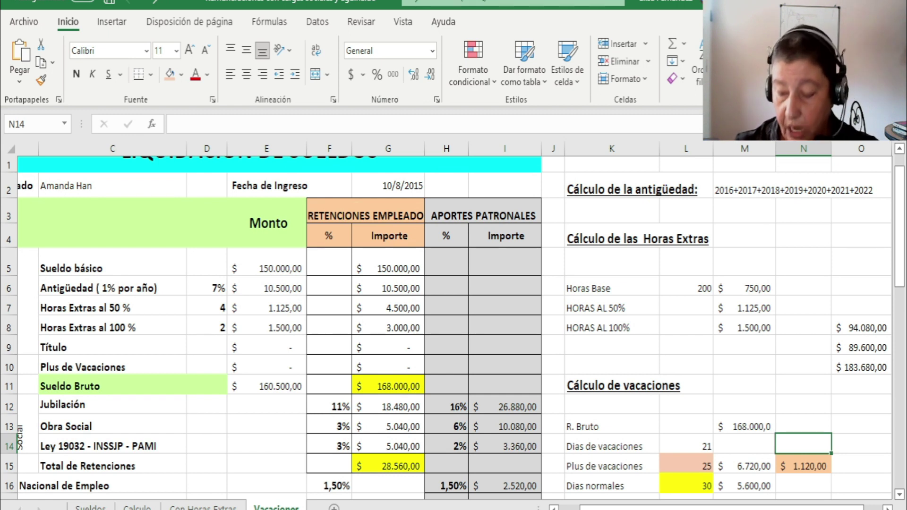
{"action": "type", "text": "+N15*"}
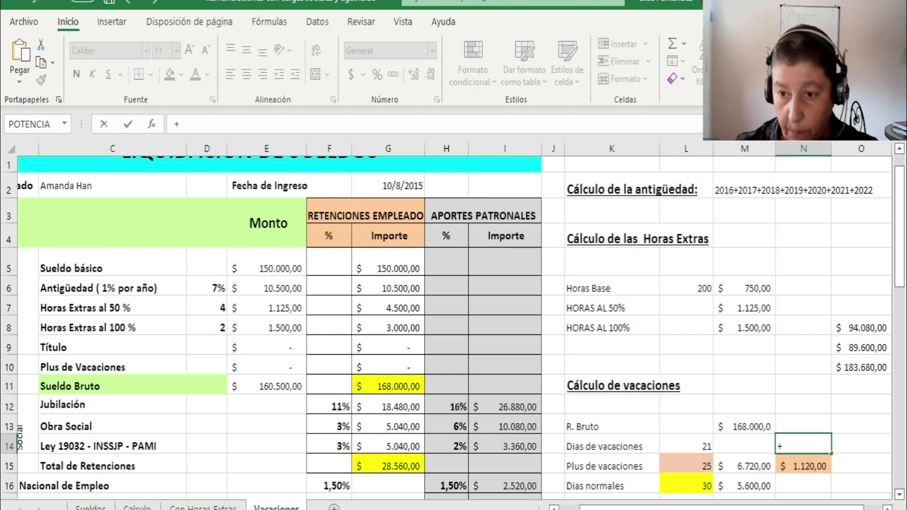
{"action": "key", "text": "Down"}
{"action": "key", "text": "Left"}
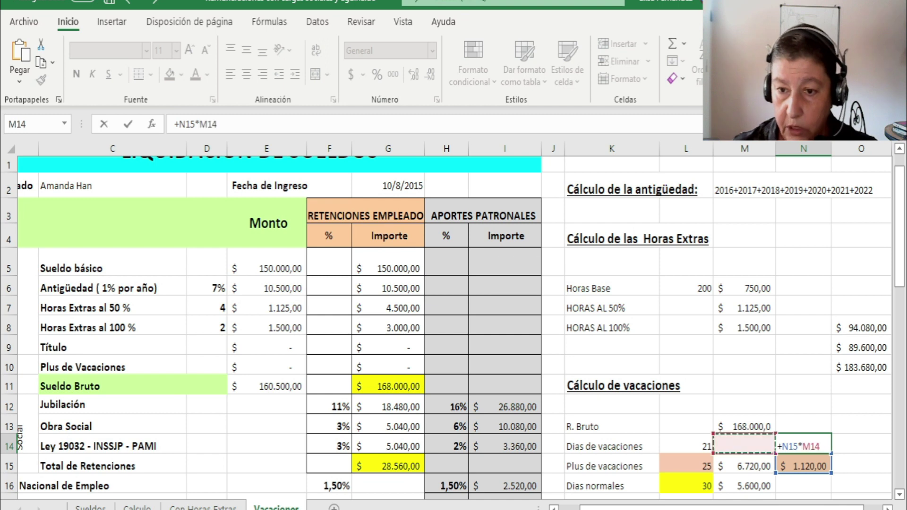
{"action": "key", "text": "Left"}
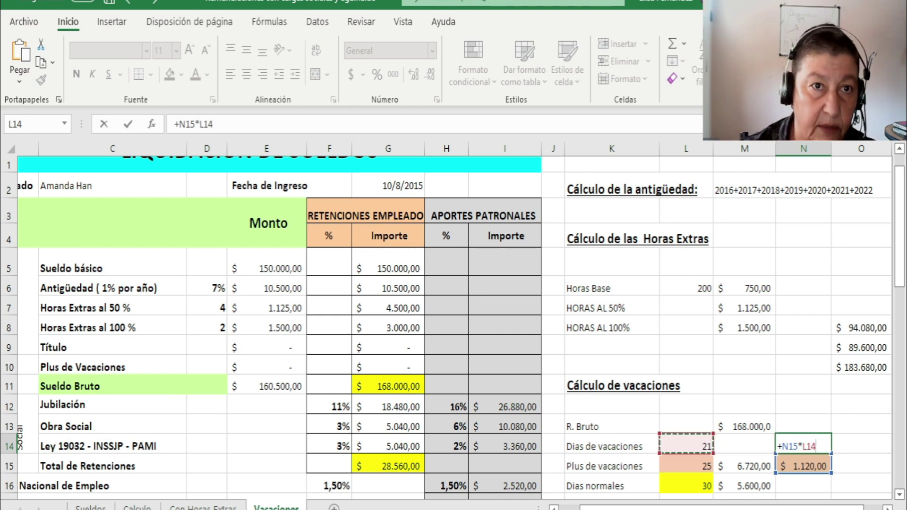
{"action": "key", "text": "Return"}
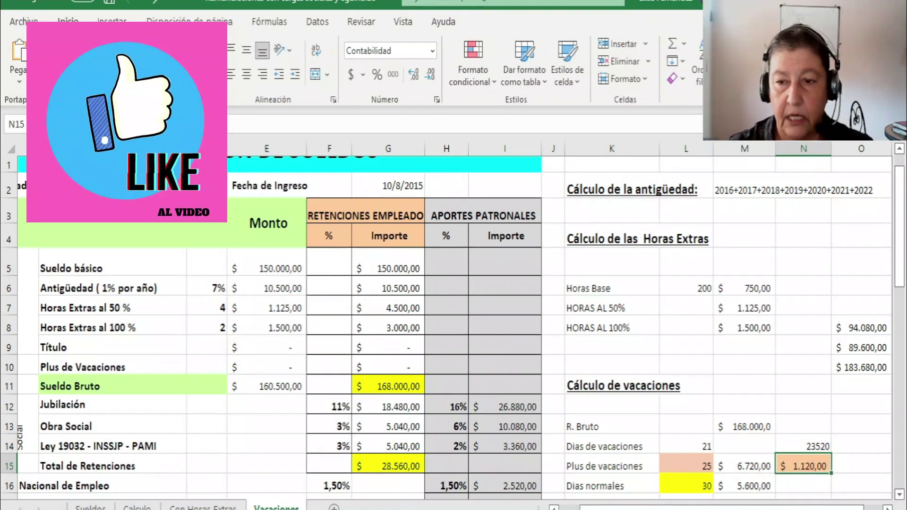
Apply the Contabilidad accounting format to the N14 total.
{"action": "left_click", "coordinate": [803, 446]}
{"action": "left_click", "coordinate": [350, 75]}
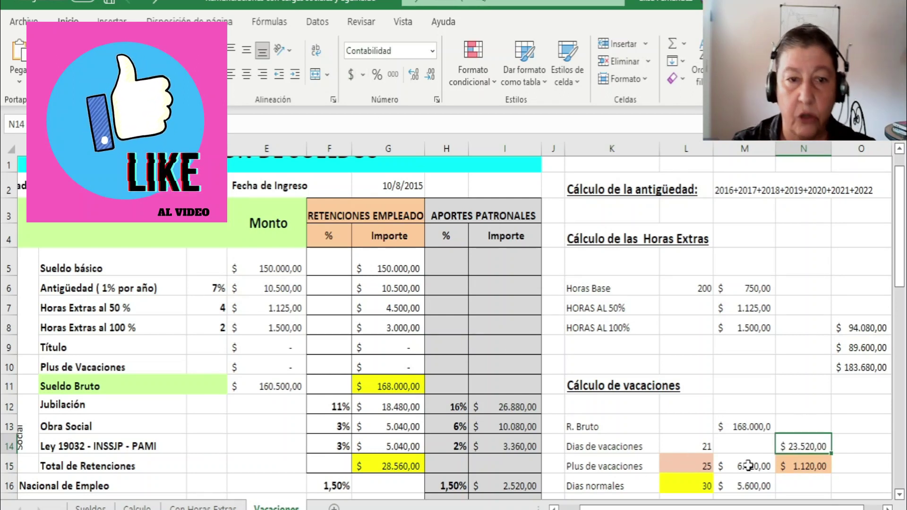
{"action": "left_click", "coordinate": [268, 368]}
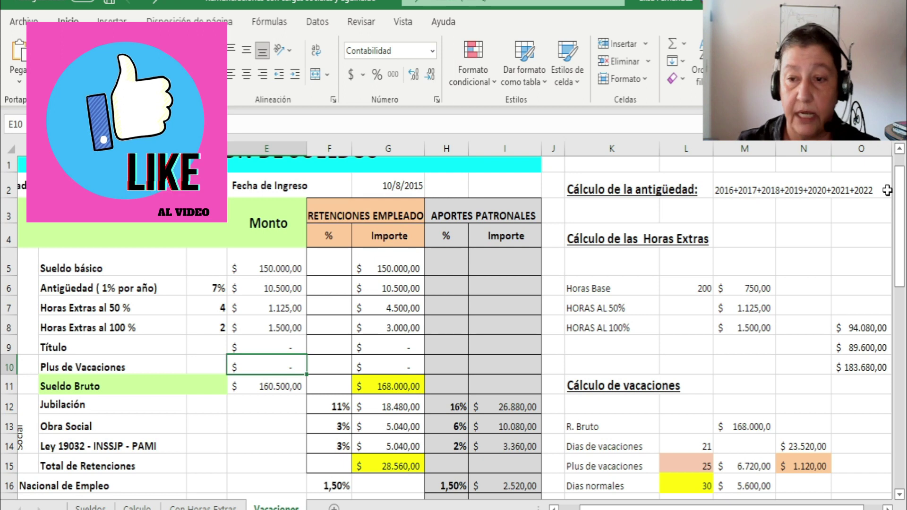
Link E10 to N14 so gross pay becomes 191.520,00 and net pay 158.961,60.
{"action": "type", "text": "+"}
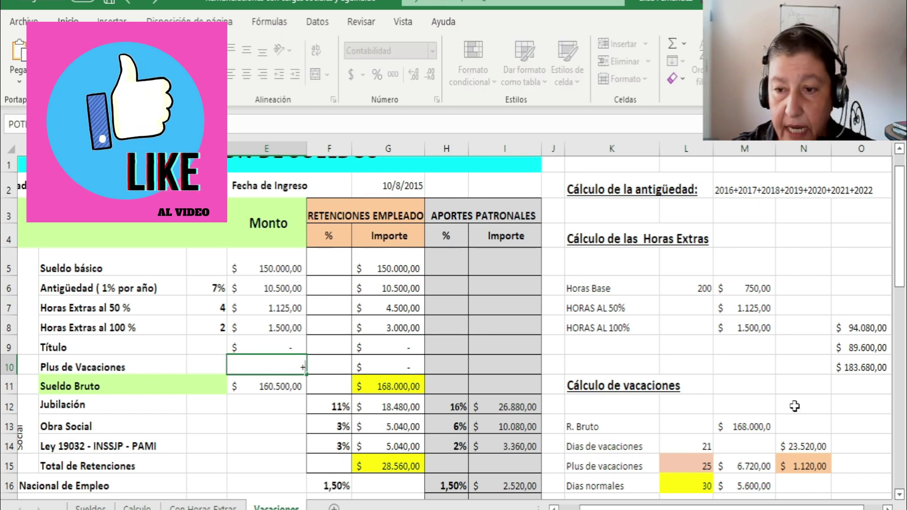
{"action": "left_click", "coordinate": [813, 442]}
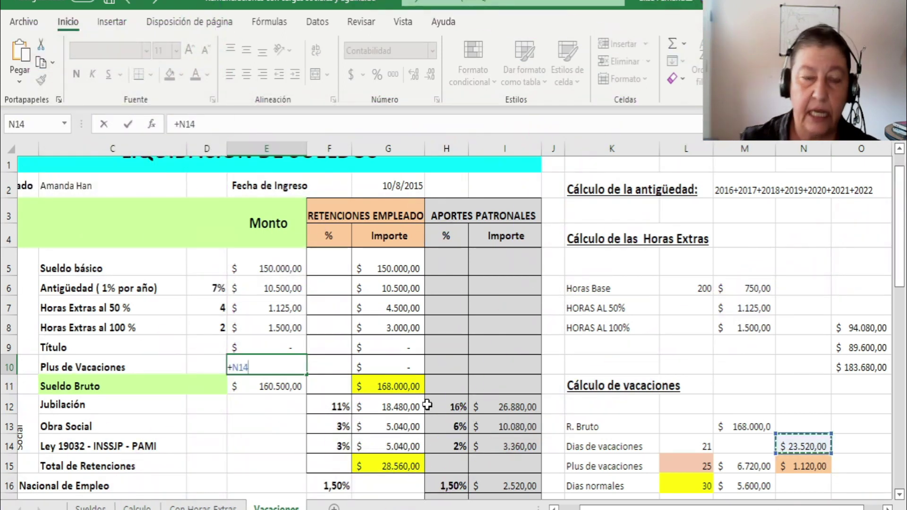
{"action": "key", "text": "Return"}
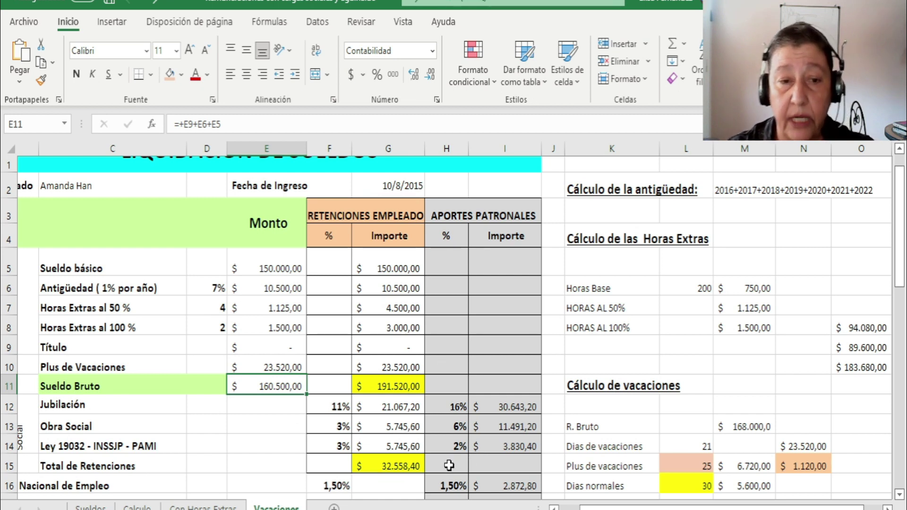
{"action": "left_click", "coordinate": [385, 371]}
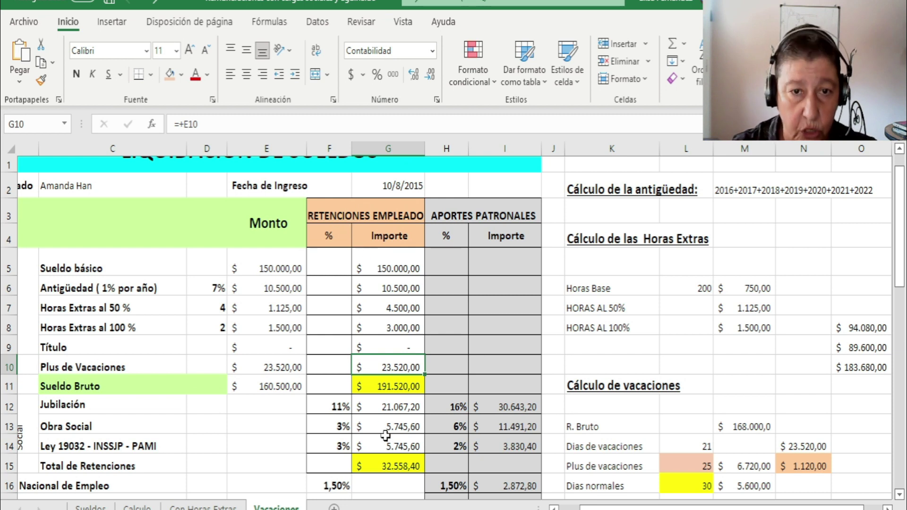
{"action": "scroll", "coordinate": [380, 387], "scroll_direction": "down", "scroll_amount": 1}
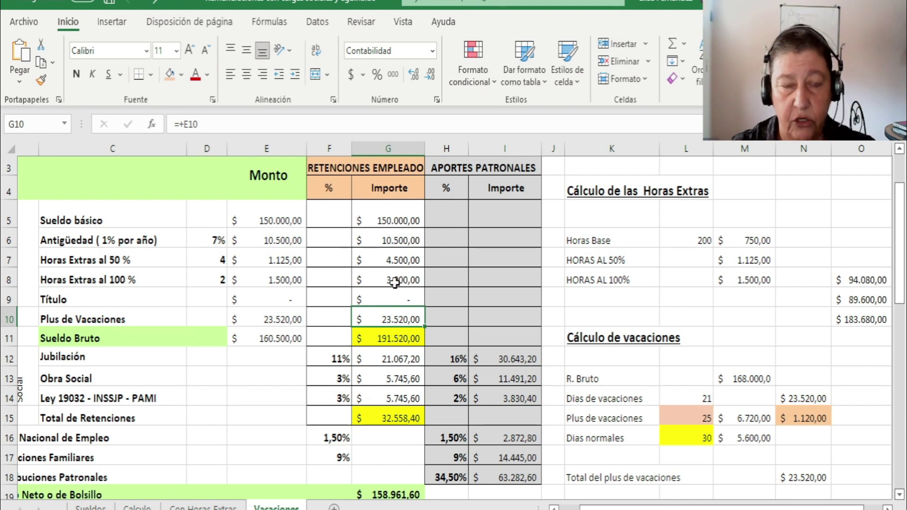
{"action": "scroll", "coordinate": [395, 282], "scroll_direction": "up", "scroll_amount": 3}
{"action": "scroll", "coordinate": [396, 282], "scroll_direction": "left", "scroll_amount": 2}
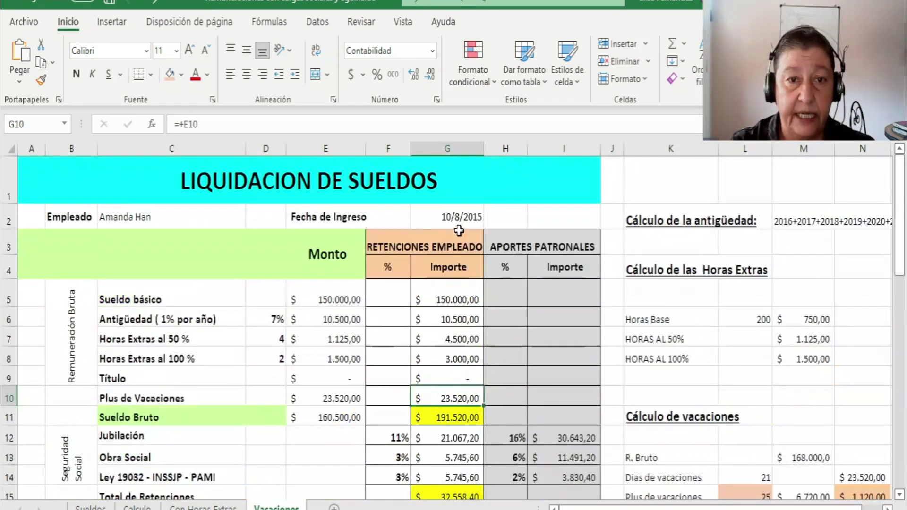
{"action": "scroll", "coordinate": [459, 230], "scroll_direction": "down", "scroll_amount": 1}
{"action": "scroll", "coordinate": [487, 285], "scroll_direction": "down", "scroll_amount": 2}
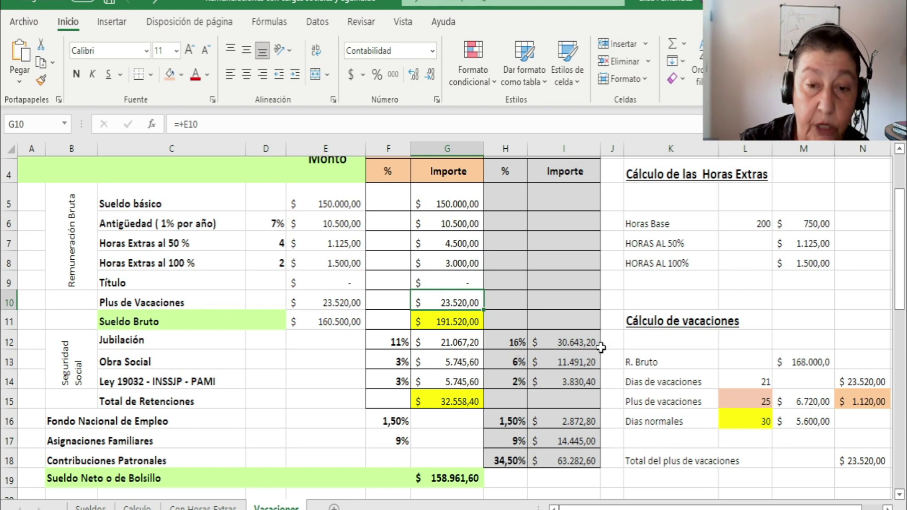
{"action": "scroll", "coordinate": [491, 435], "scroll_direction": "down", "scroll_amount": 2}
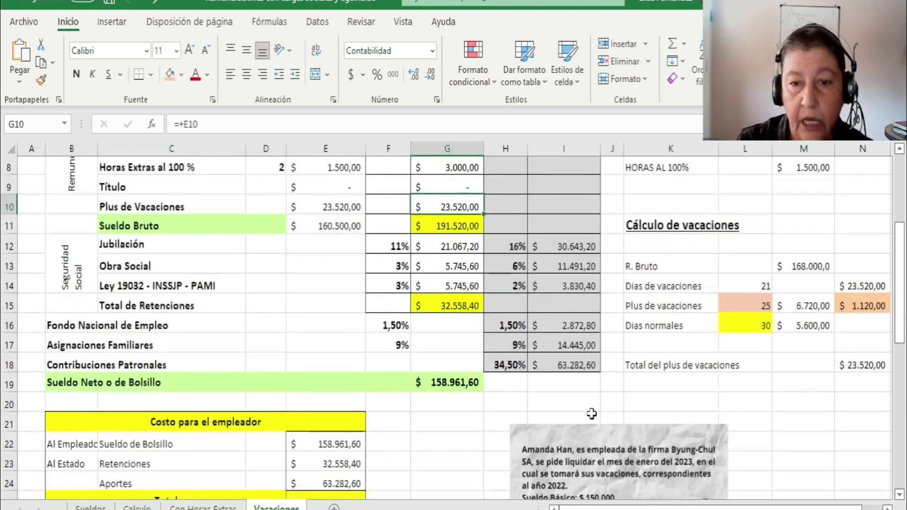
Move the statement image to the lower right, heighten row 21 and widen column B.
{"action": "left_click_drag", "start_coordinate": [581, 438], "coordinate": [862, 467]}
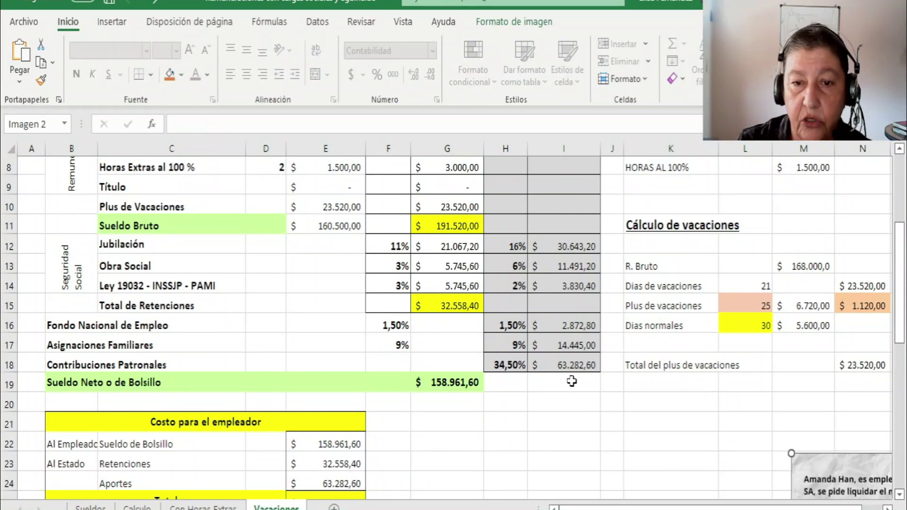
{"action": "scroll", "coordinate": [608, 464], "scroll_direction": "down", "scroll_amount": 1}
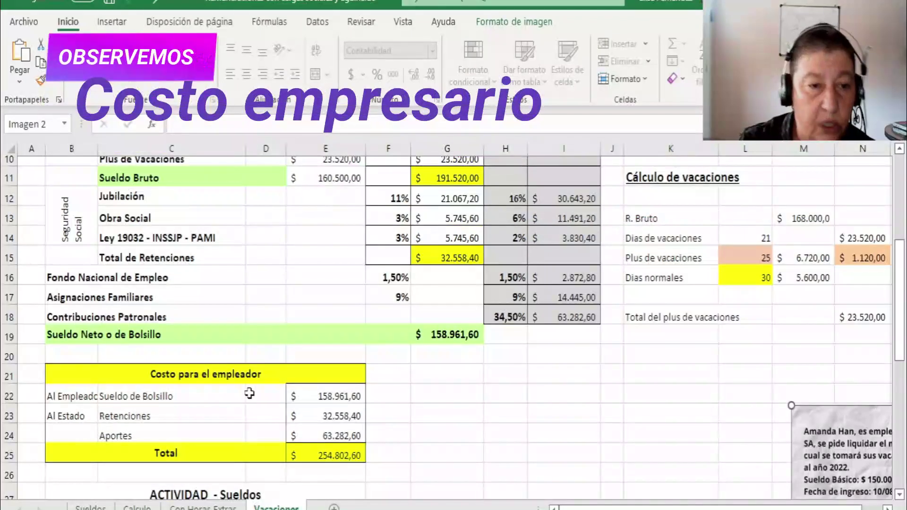
{"action": "left_click_drag", "start_coordinate": [15, 385], "coordinate": [14, 390]}
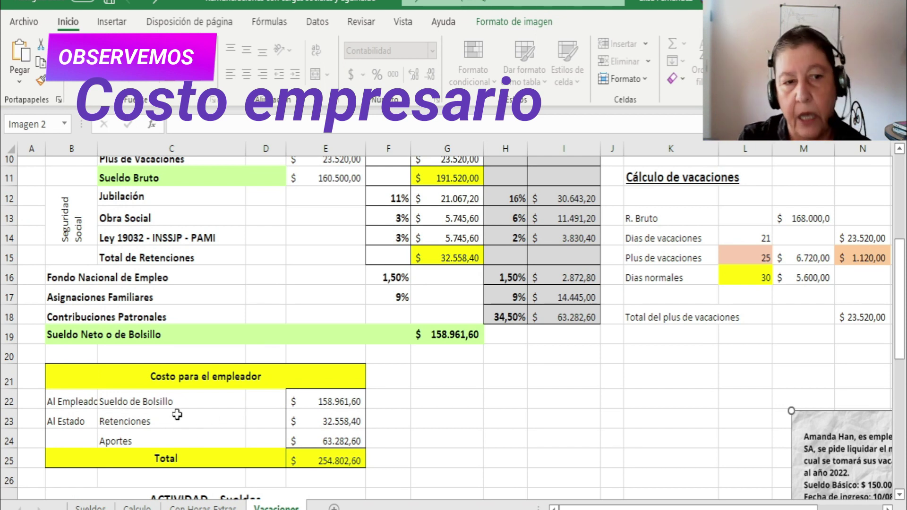
{"action": "left_click_drag", "start_coordinate": [98, 149], "coordinate": [116, 148]}
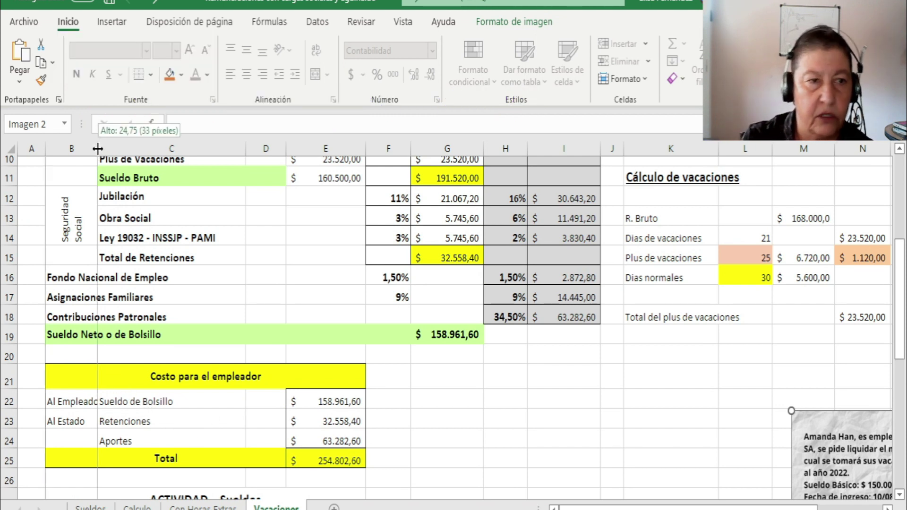
Review Sueldo de Bolsillo, Retenciones, Aportes and the 254.802,60 employer cost total.
{"action": "left_click", "coordinate": [156, 402]}
{"action": "left_click", "coordinate": [369, 402]}
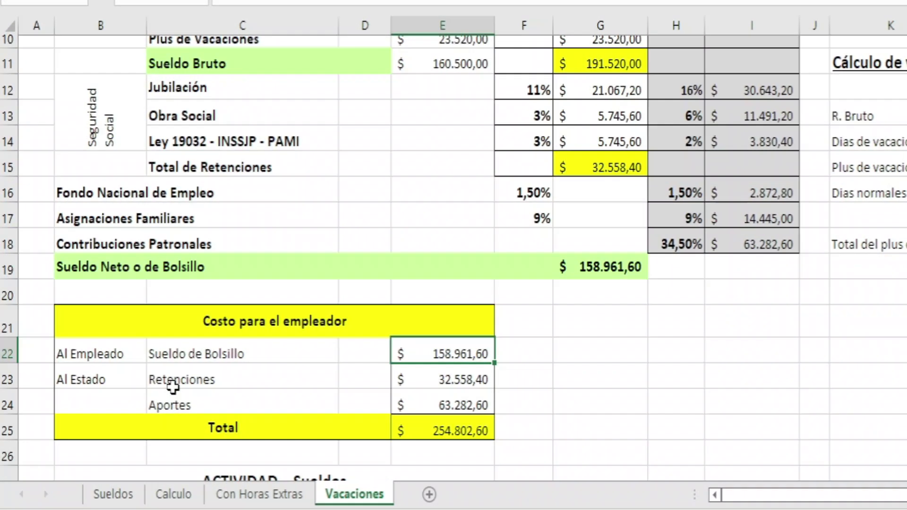
{"action": "left_click", "coordinate": [173, 386]}
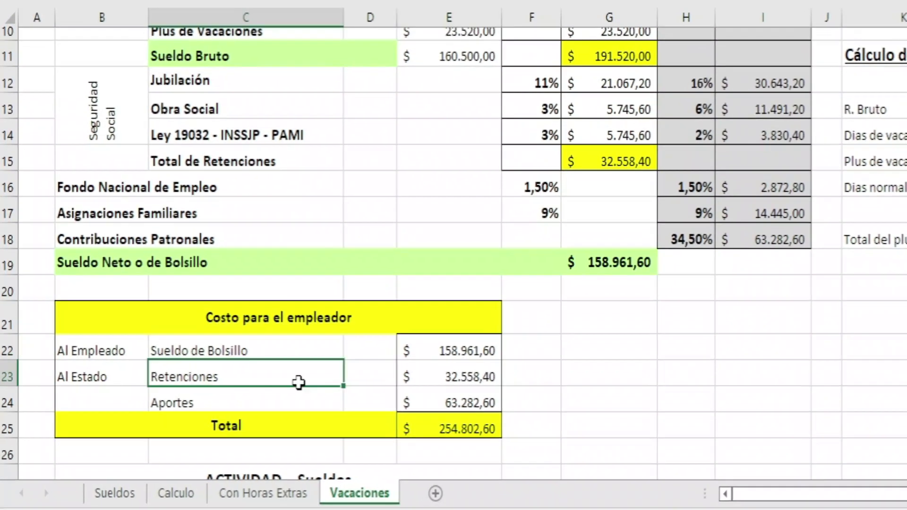
{"action": "left_click", "coordinate": [440, 380]}
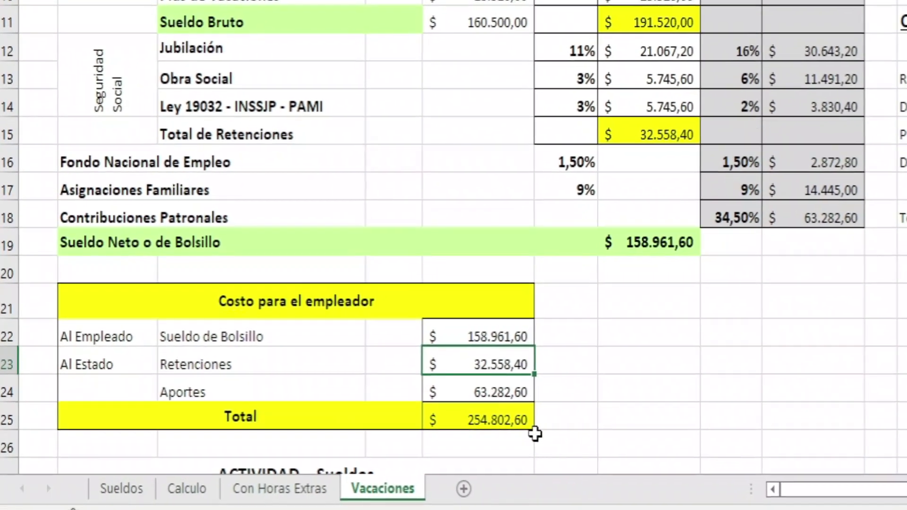
{"action": "left_click", "coordinate": [445, 393]}
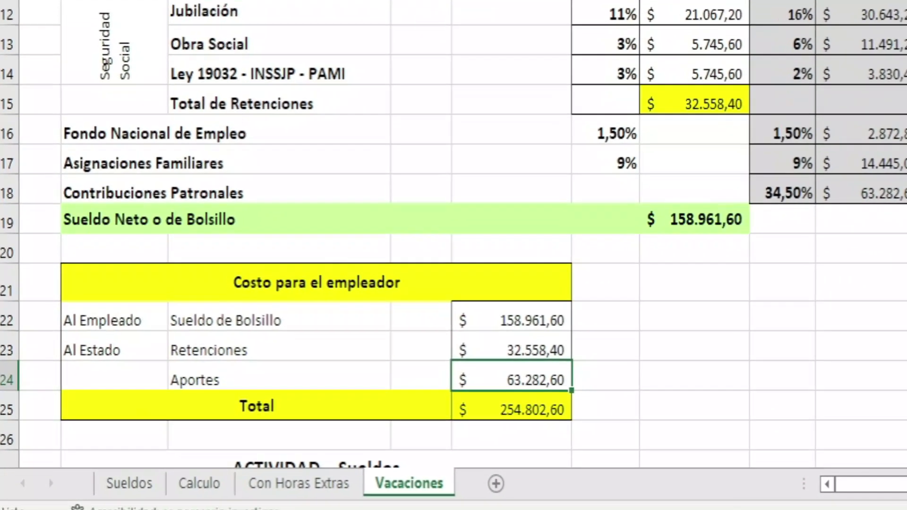
{"action": "left_click", "coordinate": [558, 397]}
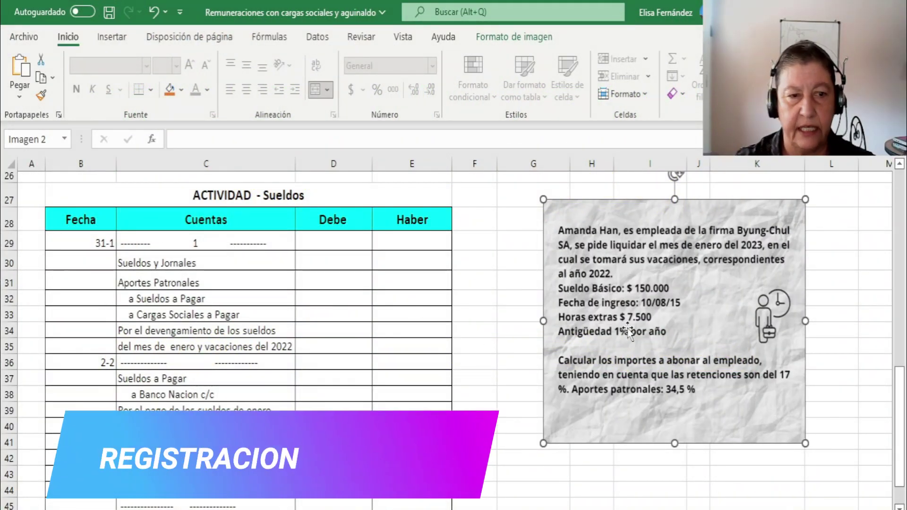
Link the Sueldos y Jornales debit in D30 to the 191.520,00 gross salary in G11.
{"action": "left_click", "coordinate": [332, 260]}
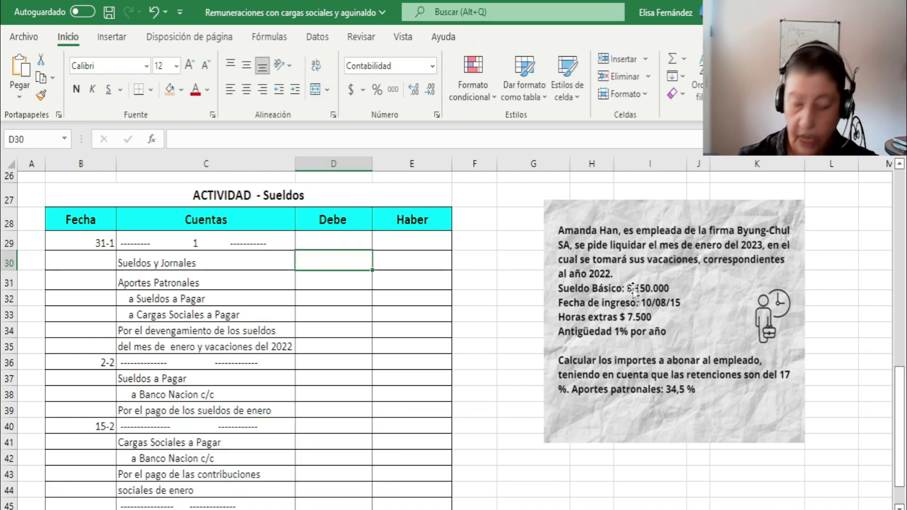
{"action": "type", "text": "+"}
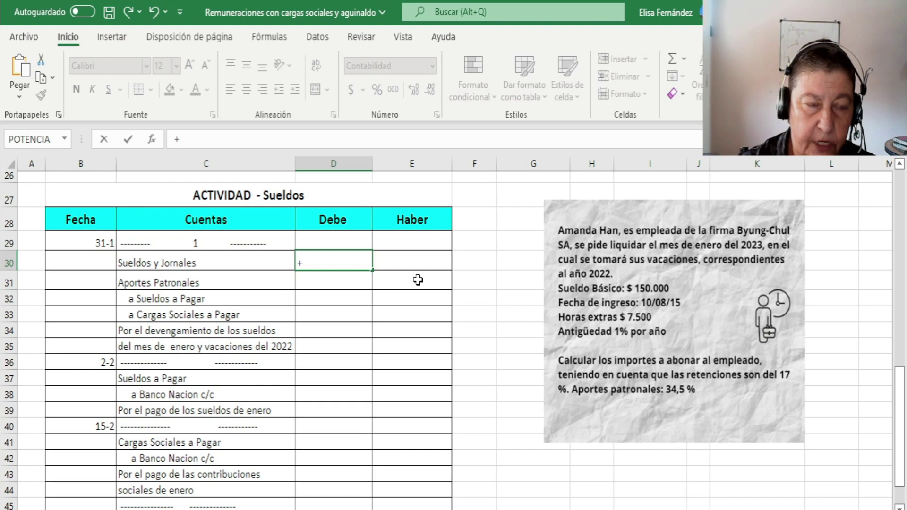
{"action": "scroll", "coordinate": [541, 317], "scroll_direction": "up", "scroll_amount": 1}
{"action": "scroll", "coordinate": [543, 325], "scroll_direction": "up", "scroll_amount": 4}
{"action": "scroll", "coordinate": [544, 325], "scroll_direction": "up", "scroll_amount": 3}
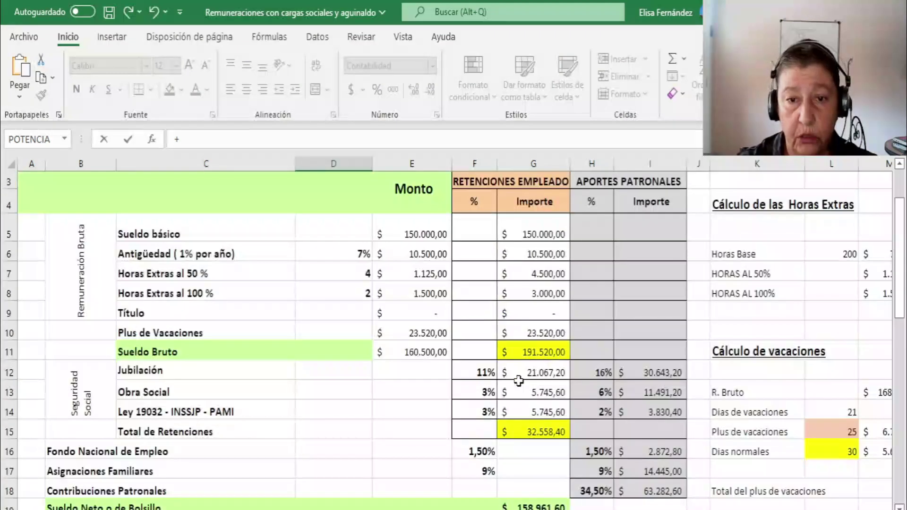
{"action": "left_click", "coordinate": [530, 354]}
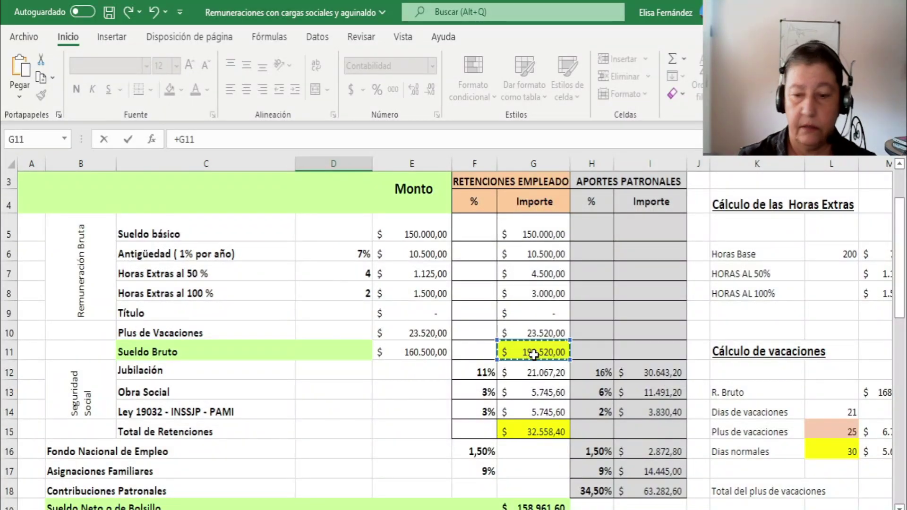
{"action": "key", "text": "Return"}
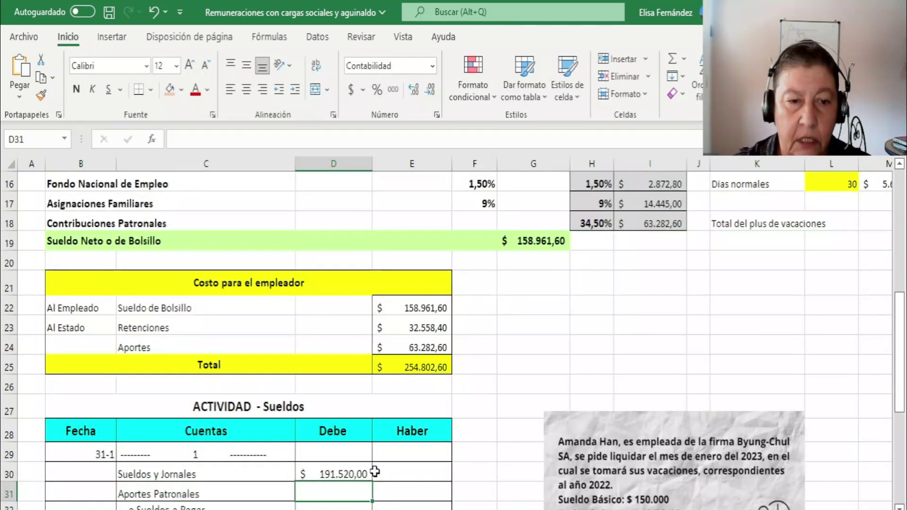
Link the Aportes Patronales debit to the 63.282,60 employer contributions total.
{"action": "type", "text": "+"}
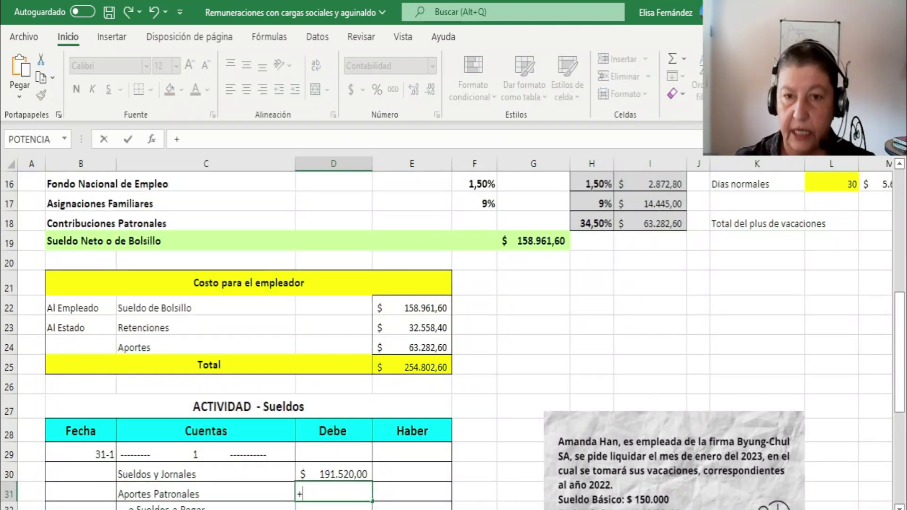
{"action": "scroll", "coordinate": [644, 224], "scroll_direction": "up", "scroll_amount": 4}
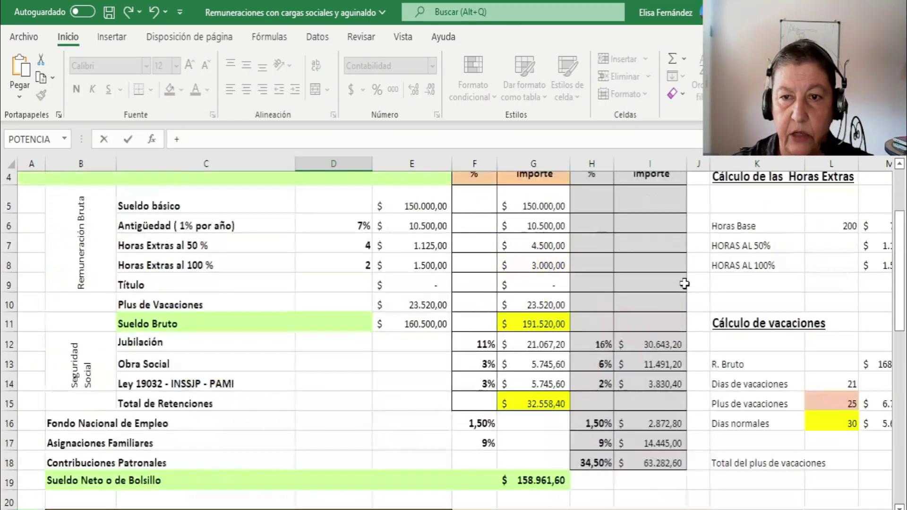
{"action": "scroll", "coordinate": [634, 280], "scroll_direction": "up", "scroll_amount": 1}
{"action": "scroll", "coordinate": [616, 474], "scroll_direction": "down", "scroll_amount": 2}
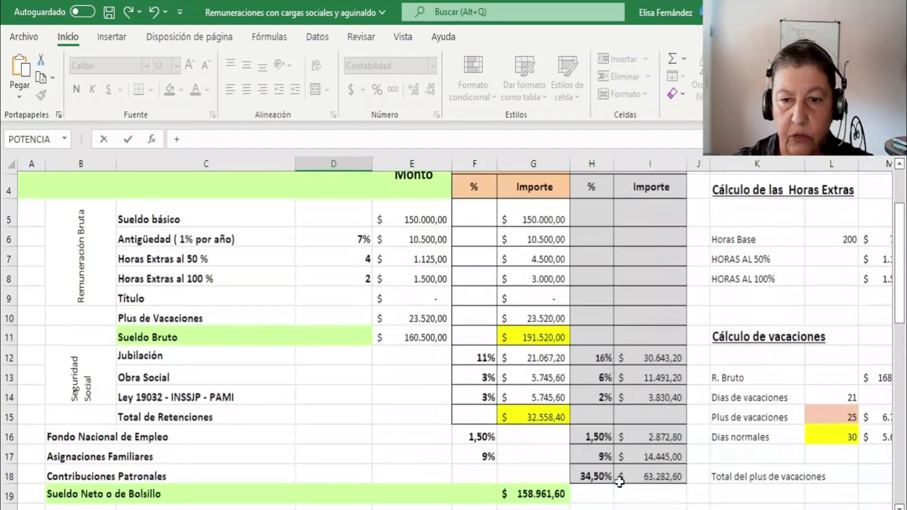
{"action": "left_click", "coordinate": [653, 479]}
{"action": "key", "text": "Return"}
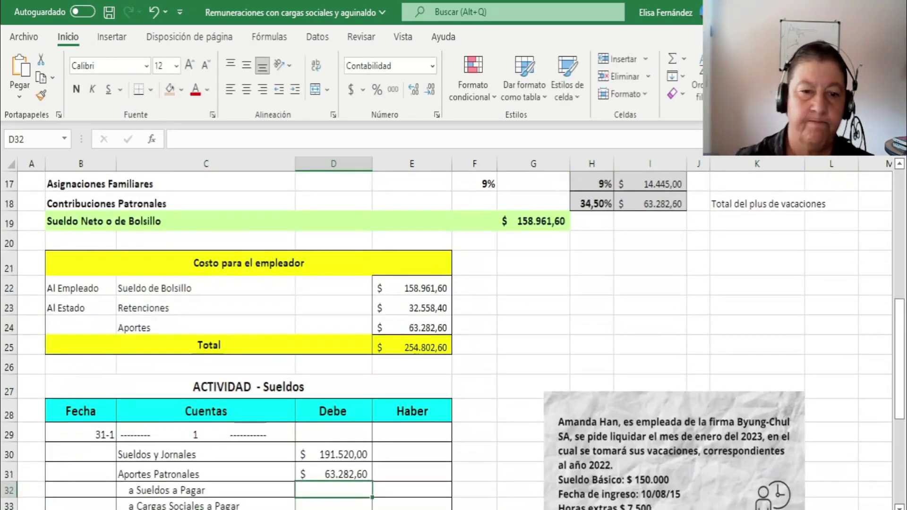
Credit a Sueldos a Pagar with the 158.961,60 net pay from G19.
{"action": "left_click", "coordinate": [436, 500]}
{"action": "left_click", "coordinate": [437, 490]}
{"action": "type", "text": "+"}
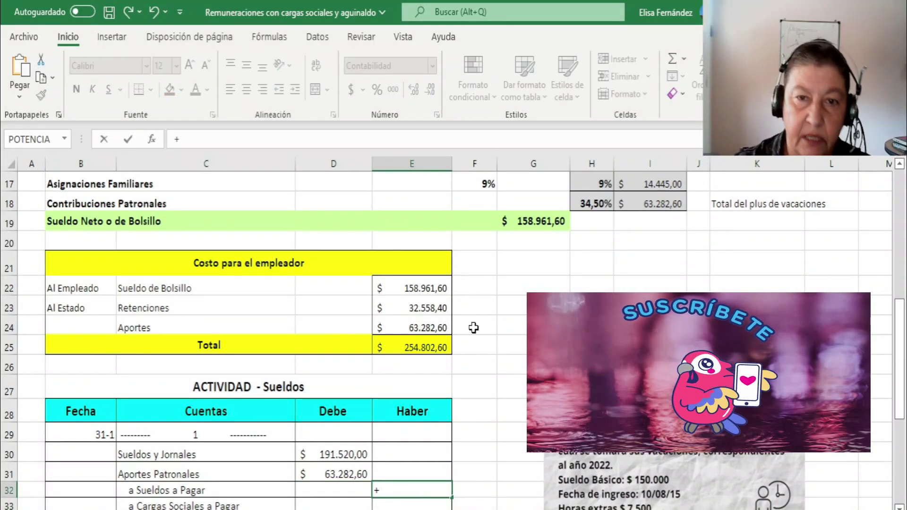
{"action": "left_click", "coordinate": [563, 226]}
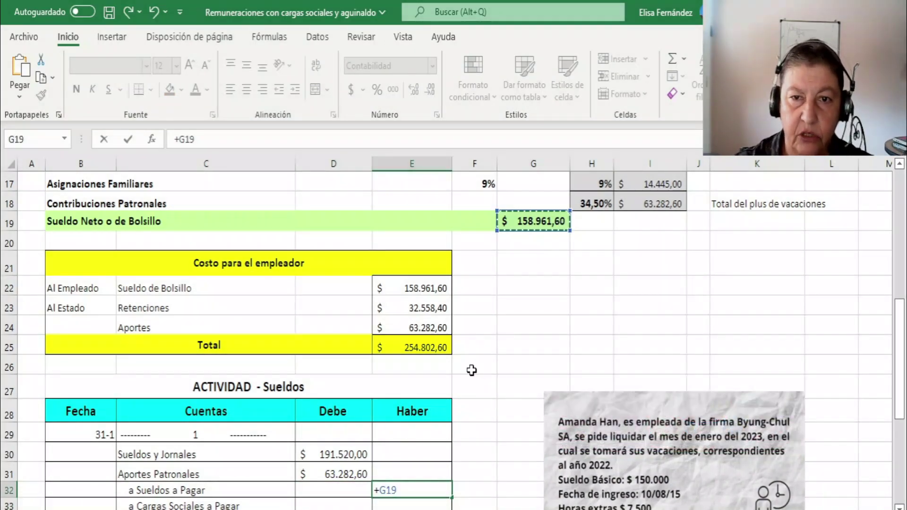
{"action": "scroll", "coordinate": [763, 373], "scroll_direction": "up", "scroll_amount": 3}
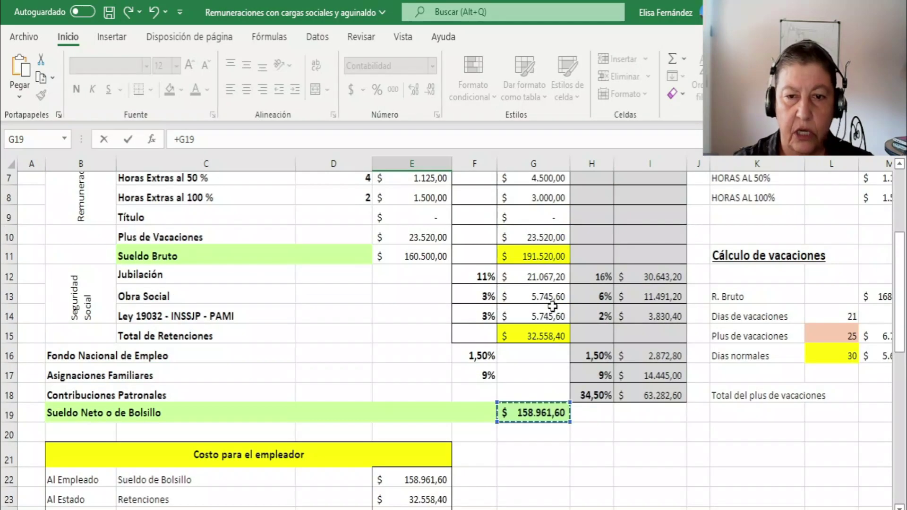
{"action": "scroll", "coordinate": [600, 286], "scroll_direction": "up", "scroll_amount": 1}
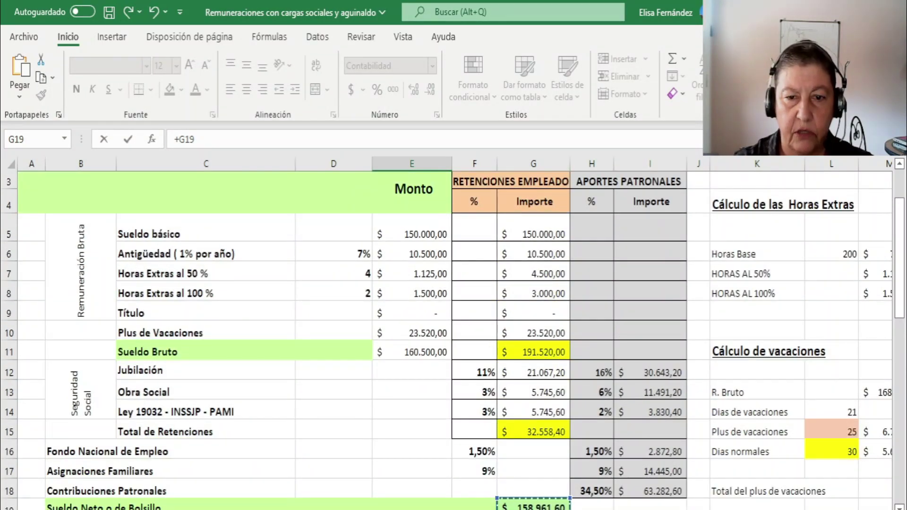
{"action": "scroll", "coordinate": [473, 331], "scroll_direction": "up", "scroll_amount": 1}
{"action": "scroll", "coordinate": [473, 330], "scroll_direction": "down", "scroll_amount": 2}
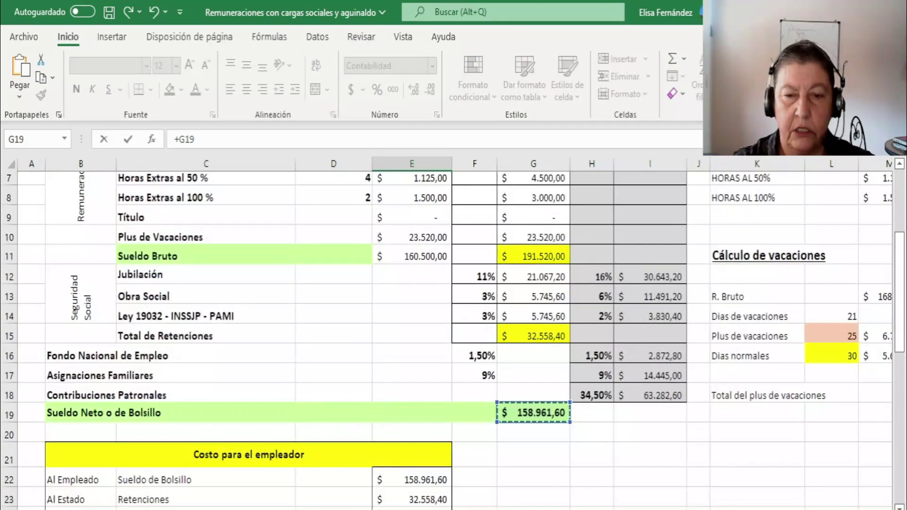
{"action": "scroll", "coordinate": [812, 438], "scroll_direction": "down", "scroll_amount": 2}
{"action": "scroll", "coordinate": [812, 438], "scroll_direction": "down", "scroll_amount": 2}
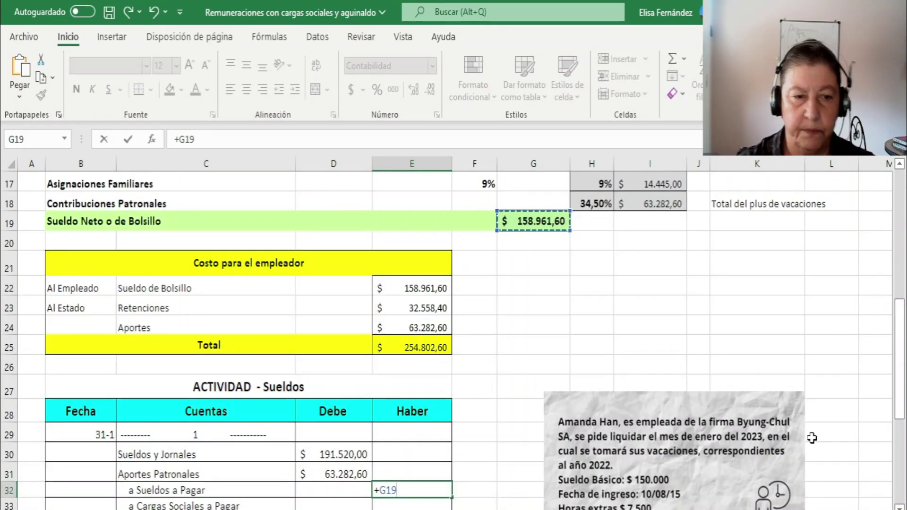
{"action": "key", "text": "Return"}
{"action": "type", "text": "+"}
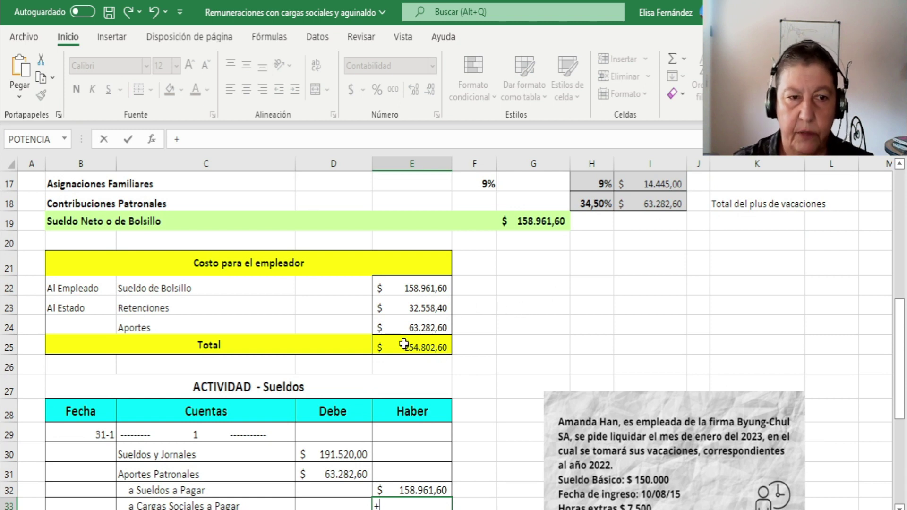
Credit a Cargas Sociales a Pagar with Retenciones plus Aportes, totalling 95.841,00.
{"action": "scroll", "coordinate": [528, 342], "scroll_direction": "up", "scroll_amount": 2}
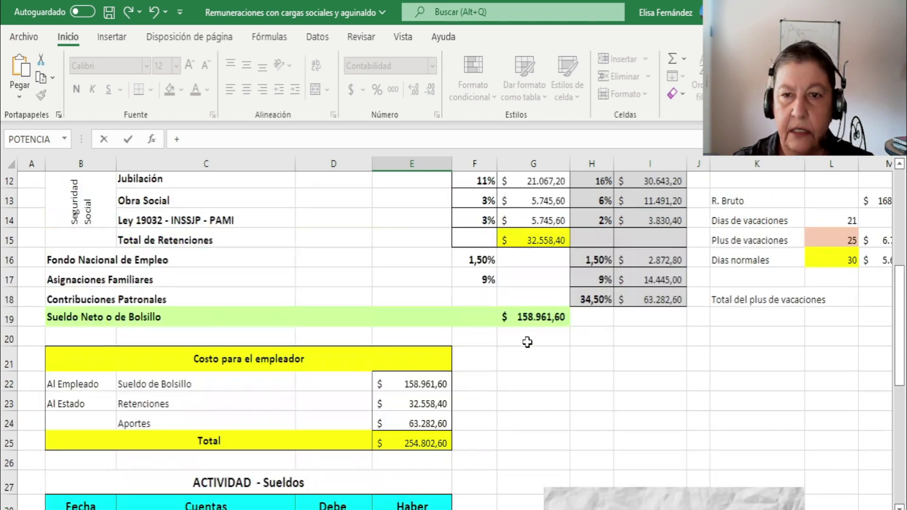
{"action": "scroll", "coordinate": [527, 342], "scroll_direction": "down", "scroll_amount": 3}
{"action": "scroll", "coordinate": [482, 364], "scroll_direction": "down", "scroll_amount": 2}
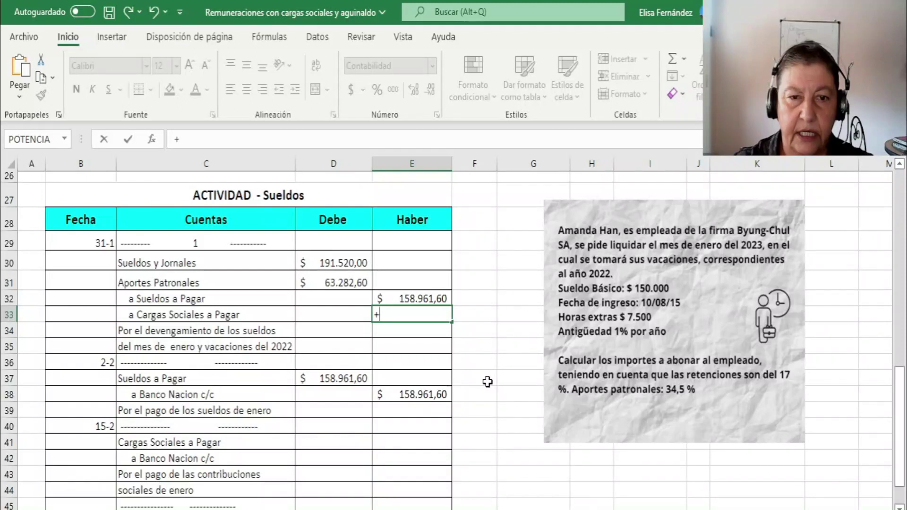
{"action": "scroll", "coordinate": [498, 394], "scroll_direction": "up", "scroll_amount": 3}
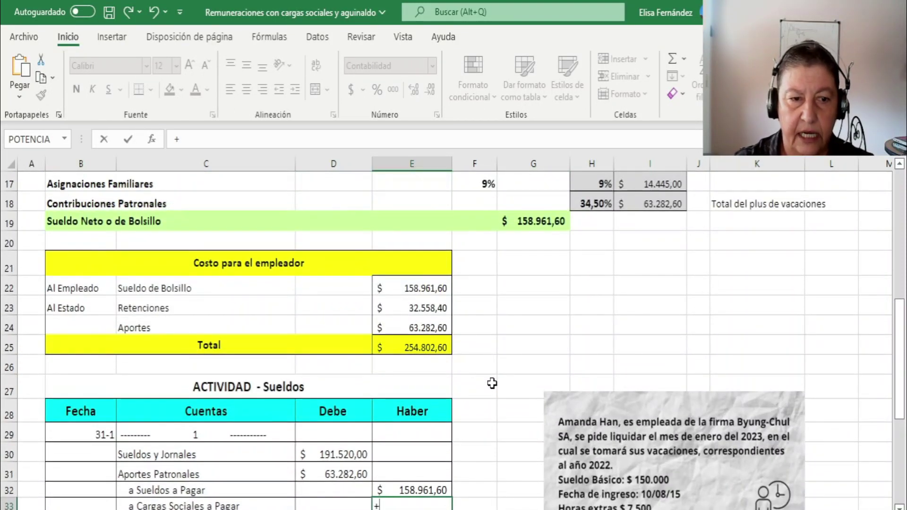
{"action": "scroll", "coordinate": [492, 383], "scroll_direction": "up", "scroll_amount": 3}
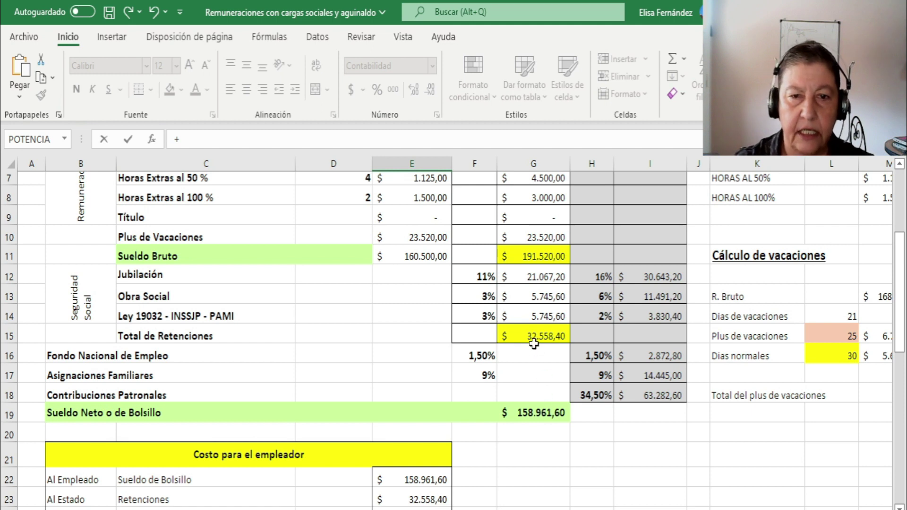
{"action": "scroll", "coordinate": [471, 442], "scroll_direction": "down", "scroll_amount": 2}
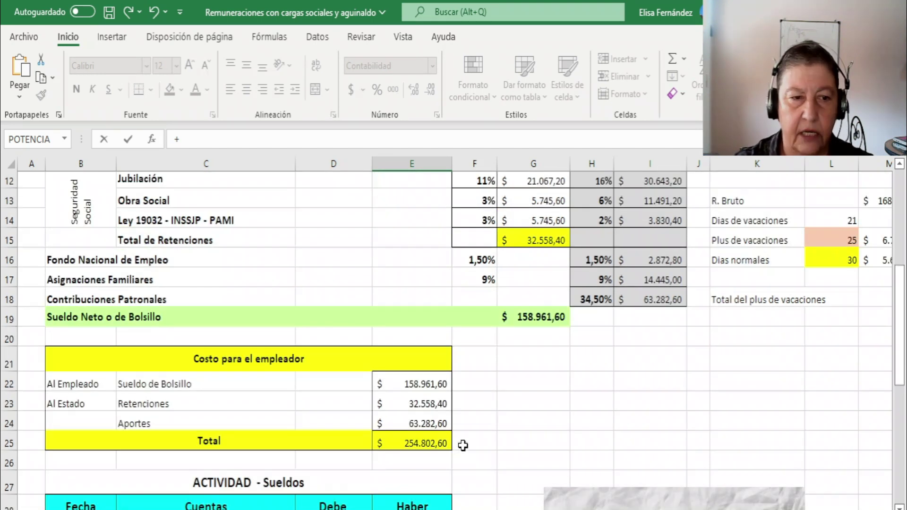
{"action": "left_click", "coordinate": [404, 407]}
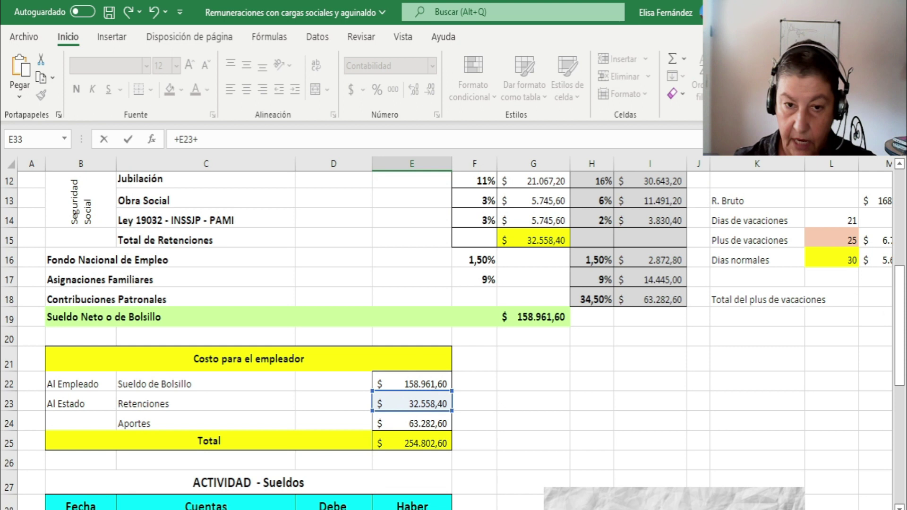
{"action": "left_click", "coordinate": [404, 424]}
{"action": "key", "text": "Return"}
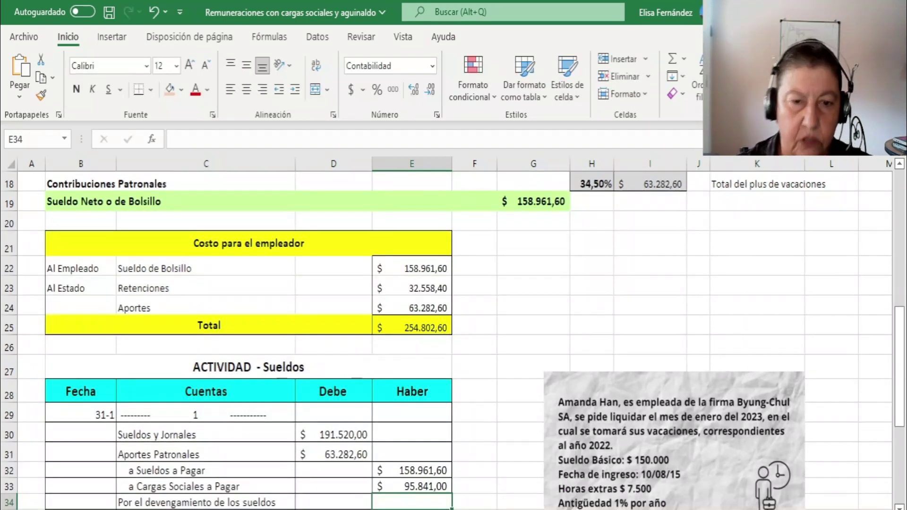
Sum the entry's Debe column in the debit total cell.
{"action": "scroll", "coordinate": [511, 459], "scroll_direction": "down", "scroll_amount": 2}
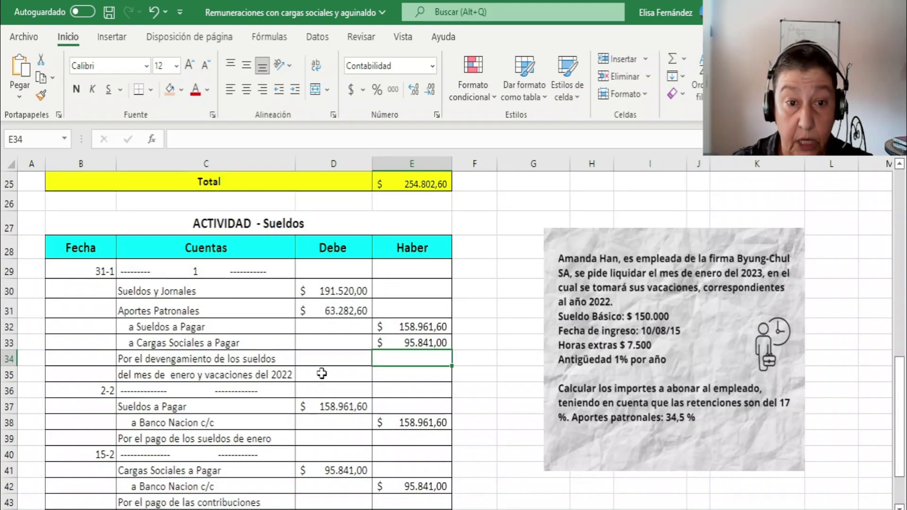
{"action": "left_click", "coordinate": [324, 374]}
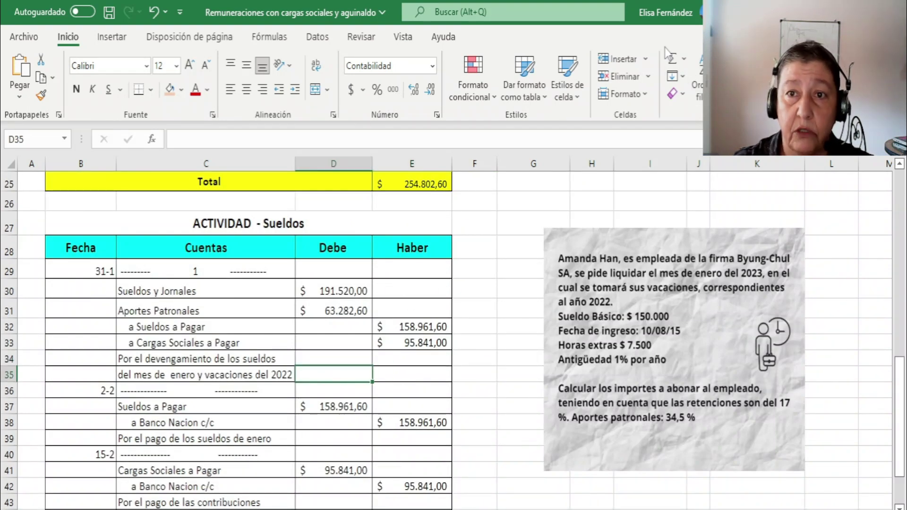
{"action": "left_click", "coordinate": [672, 59]}
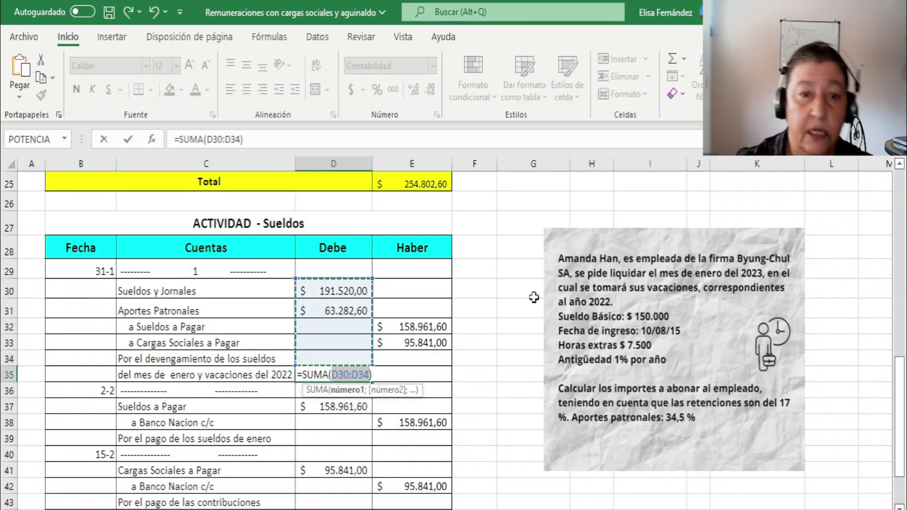
{"action": "key", "text": "Return"}
{"action": "left_click", "coordinate": [321, 379]}
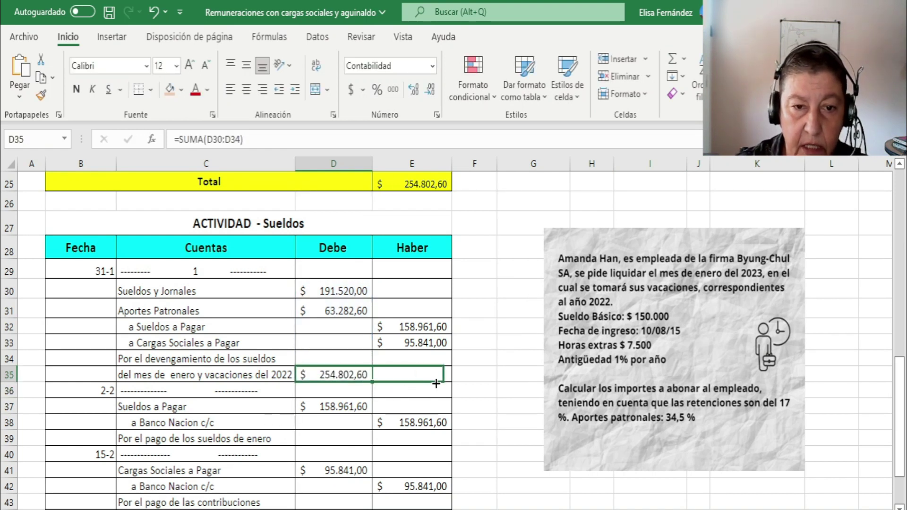
{"action": "left_click_drag", "start_coordinate": [371, 382], "coordinate": [428, 382]}
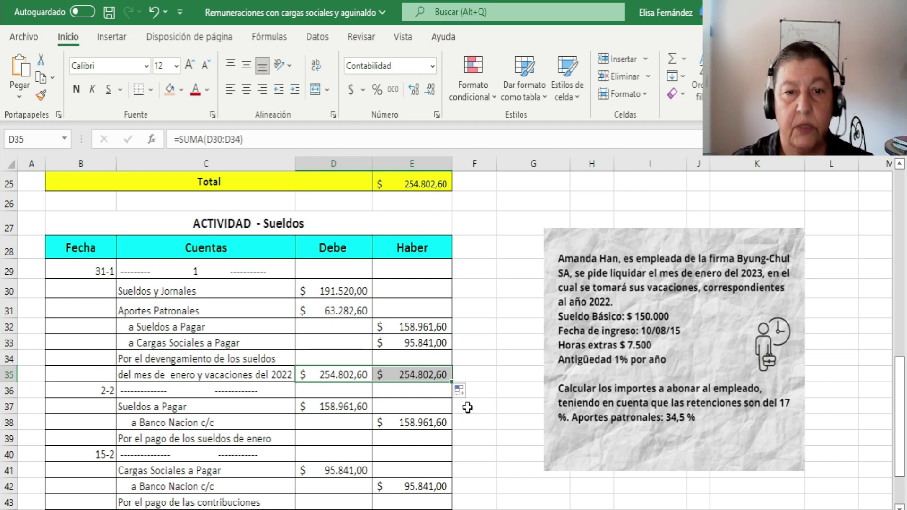
{"action": "left_click", "coordinate": [361, 375]}
{"action": "key", "text": "Delete"}
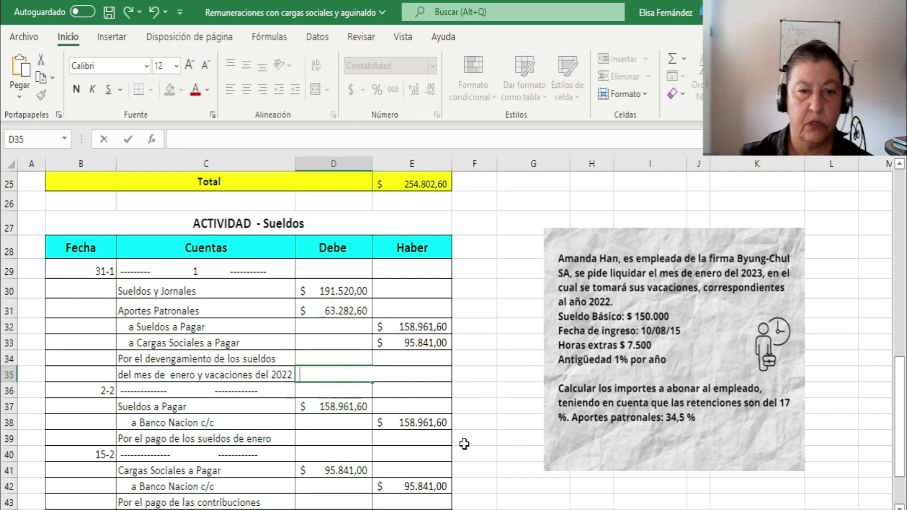
{"action": "key", "text": "Right"}
{"action": "key", "text": "Delete"}
{"action": "key", "text": "Right"}
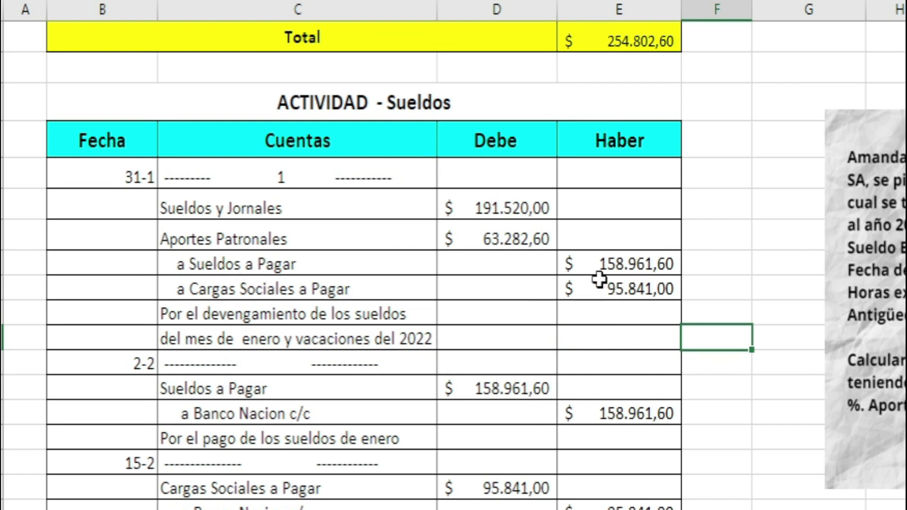
{"action": "scroll", "coordinate": [231, 469], "scroll_direction": "down", "scroll_amount": 2}
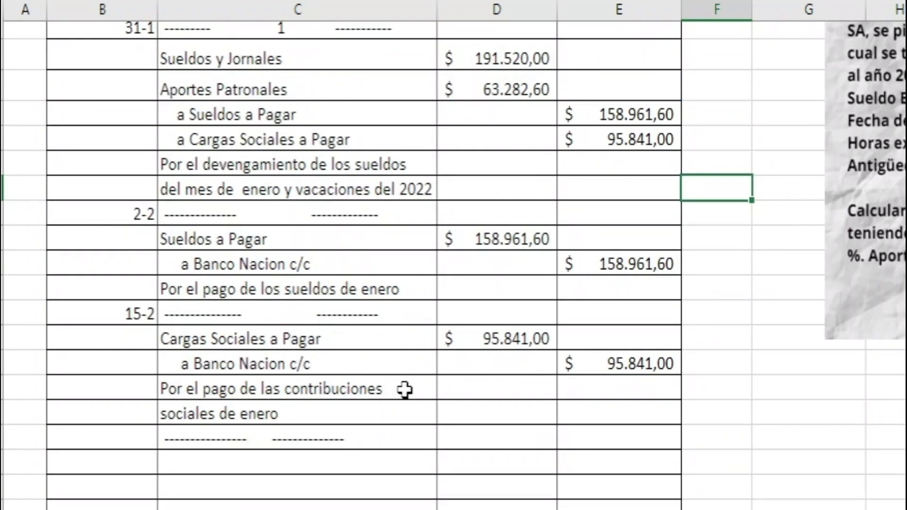
{"action": "scroll", "coordinate": [701, 368], "scroll_direction": "up", "scroll_amount": 3}
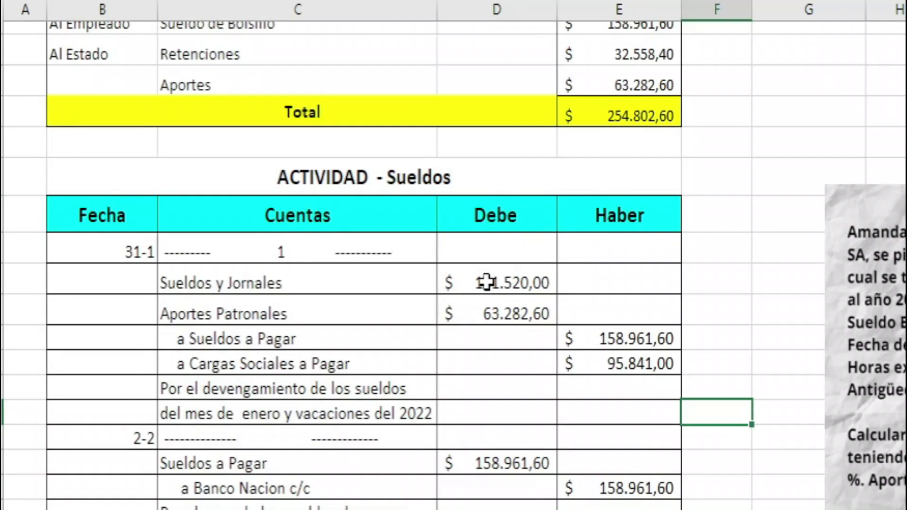
{"action": "scroll", "coordinate": [495, 279], "scroll_direction": "down", "scroll_amount": 1}
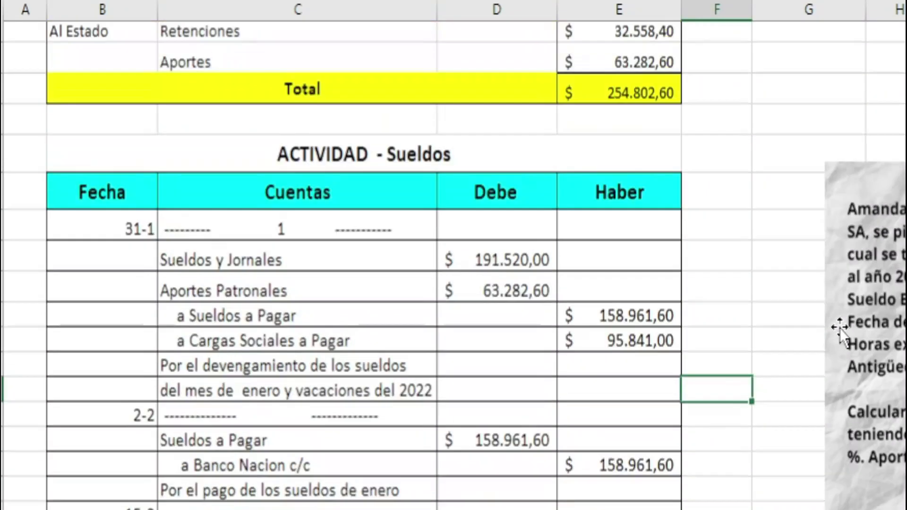
{"action": "left_click", "coordinate": [841, 328]}
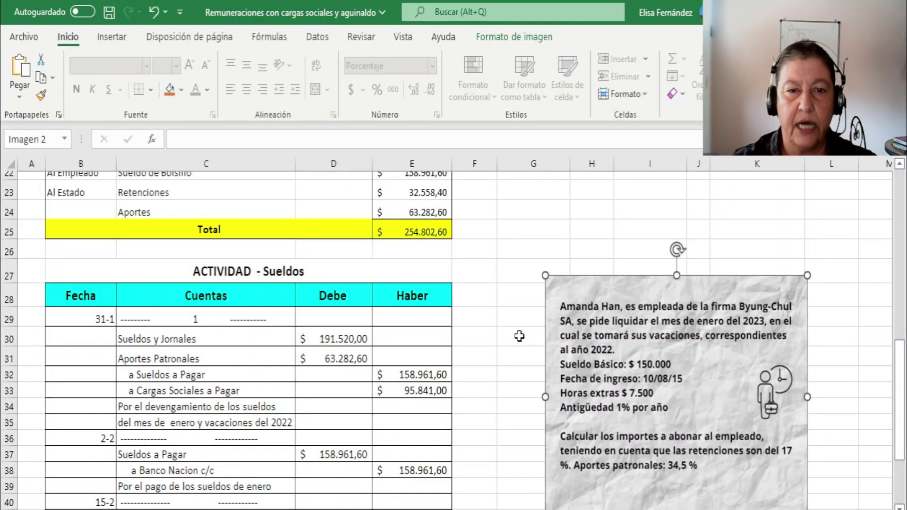